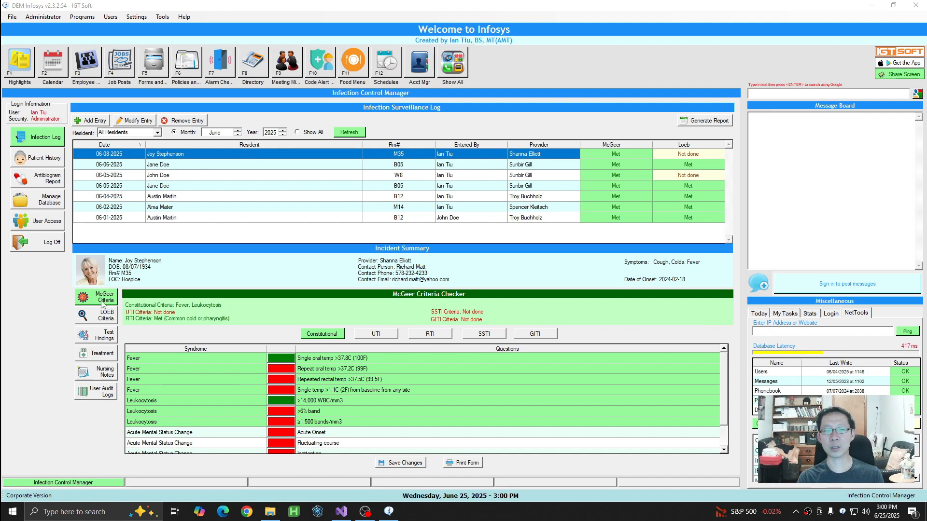
Review the selected incident's LOEB criteria, test findings, treatment, nursing notes and user audit logs, then return to its McGeer criteria
click(109, 319)
click(107, 336)
click(111, 356)
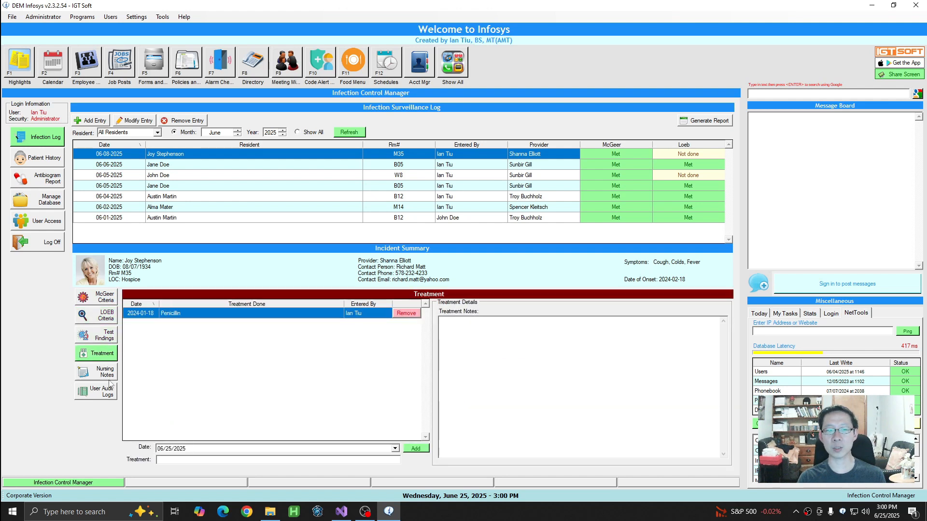
click(106, 373)
click(104, 393)
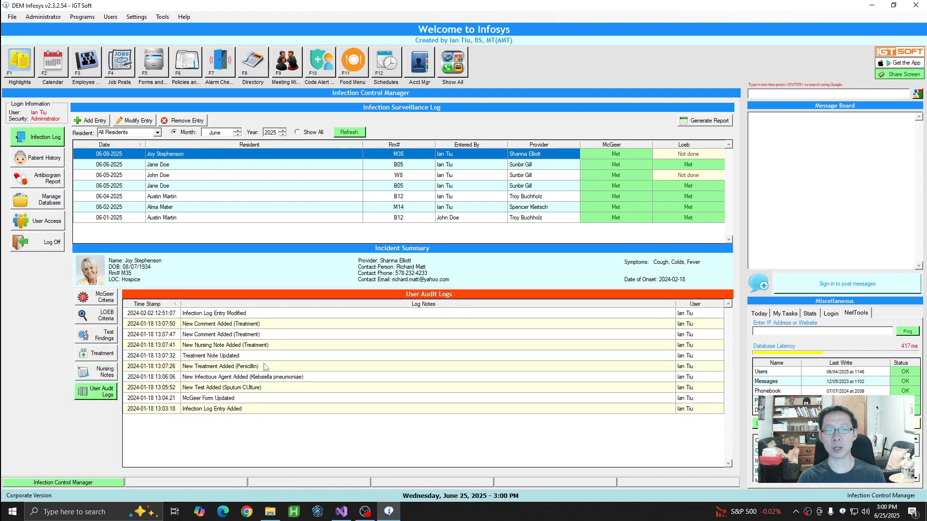
click(99, 301)
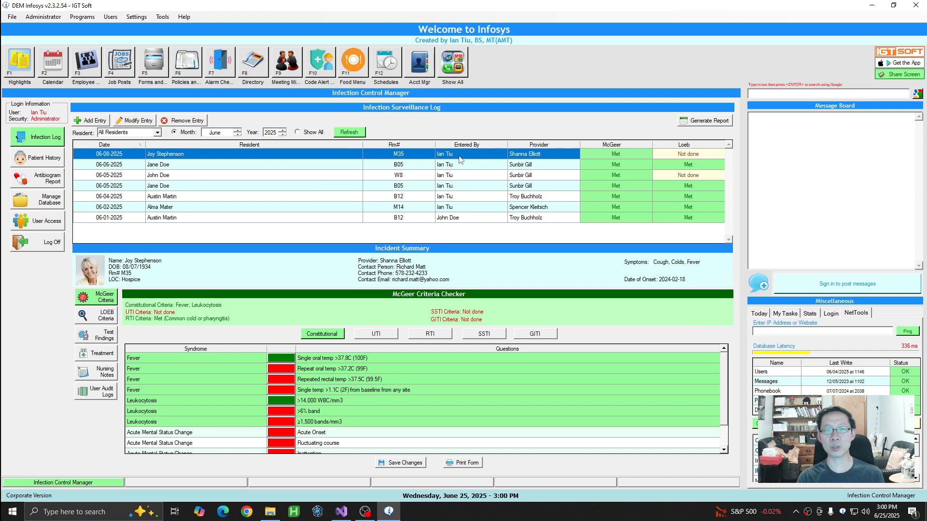
Start a new infection surveillance log entry for the same resident as in the selected log row, room M35
click(95, 120)
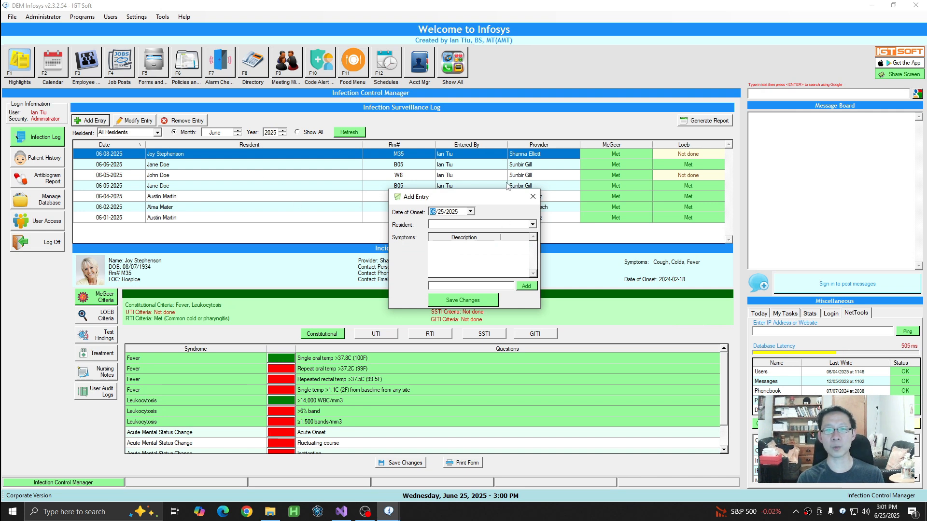
click(532, 224)
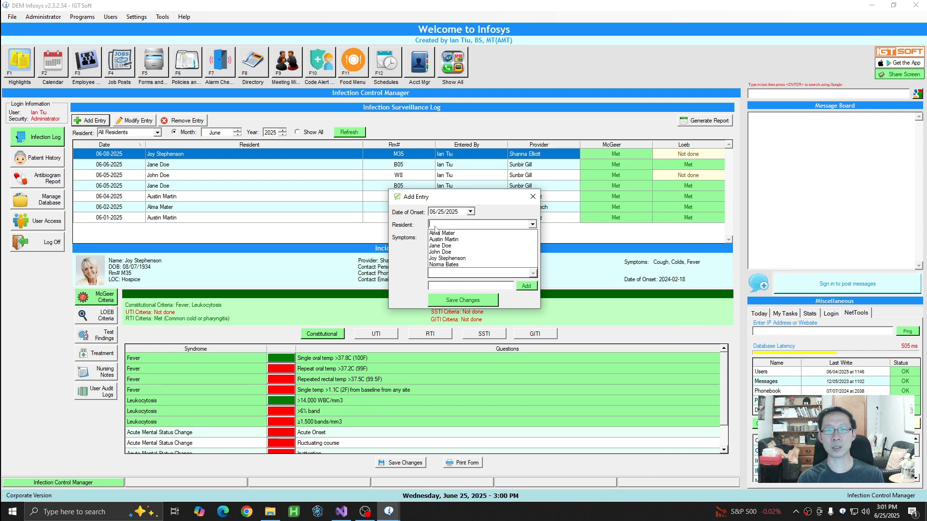
click(456, 259)
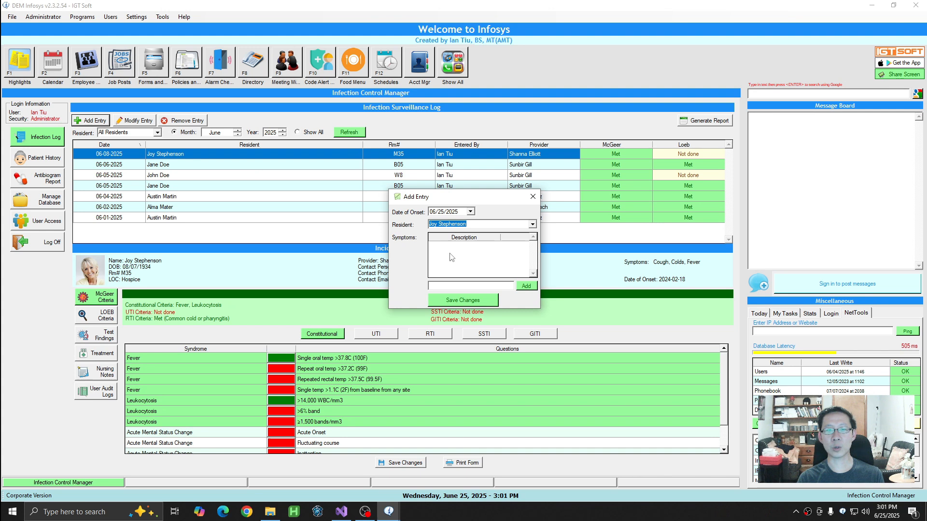
Add the symptoms Dysuria, Abnormal urine odor and Back pain to the new entry and save it
click(465, 283)
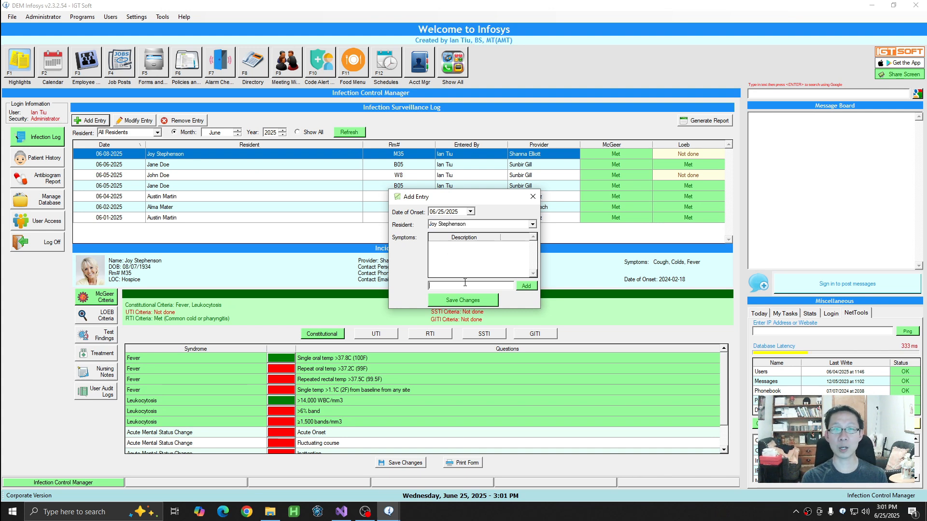
text(Dysuria)
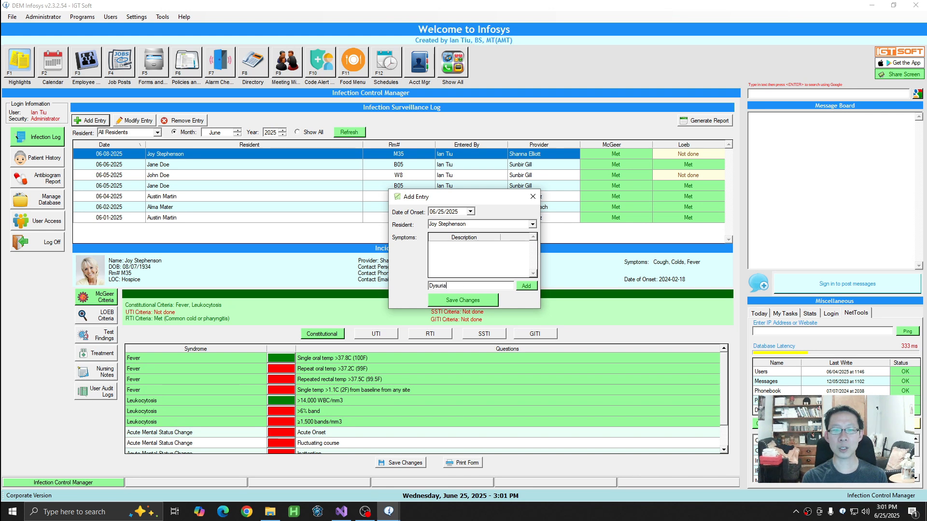
click(526, 286)
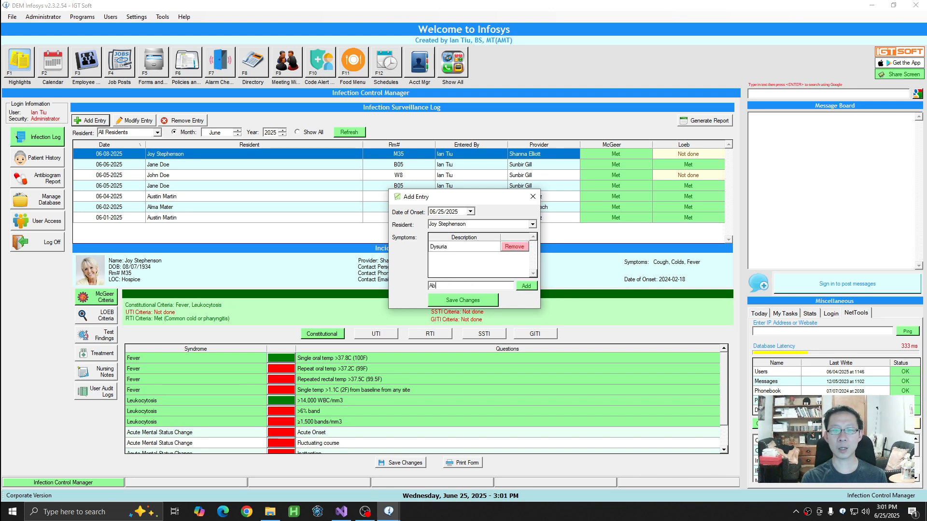
text(Abnormal urine odor)
key(Return)
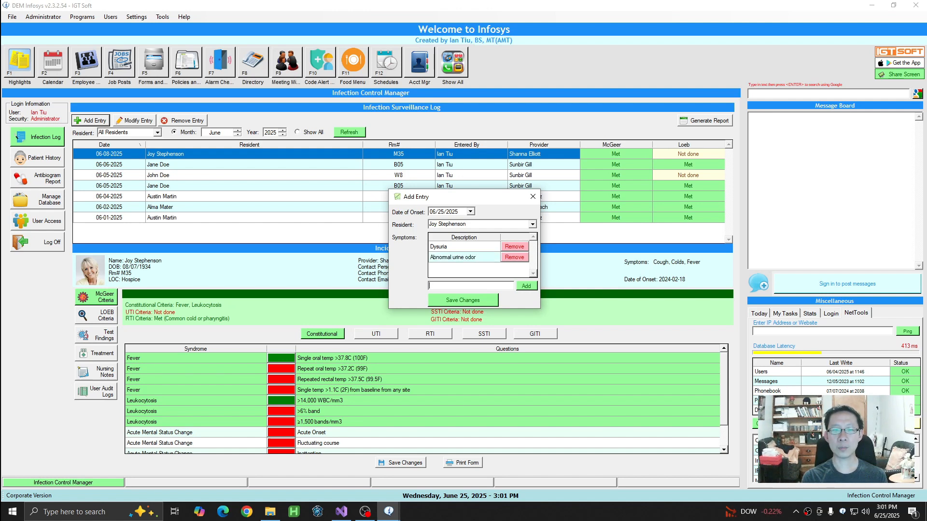
text(Back pain)
key(Return)
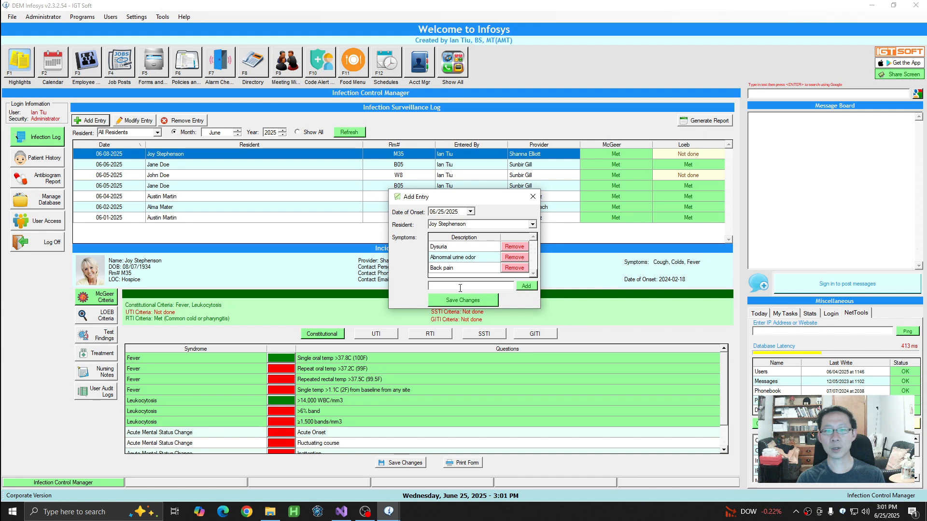
click(463, 301)
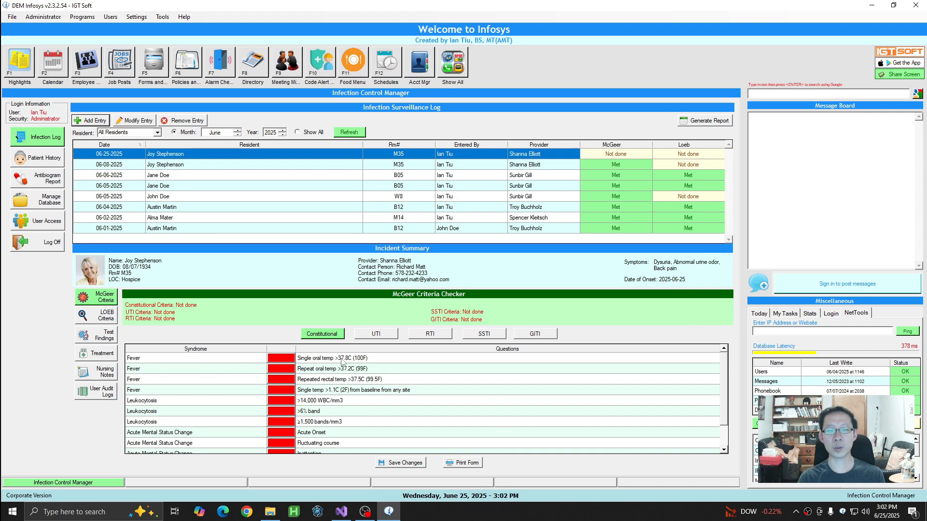
Mark the McGeer constitutional criteria for single oral temp >37.8C (100F) and leukocytosis >14,000 WBC/mm3
click(285, 362)
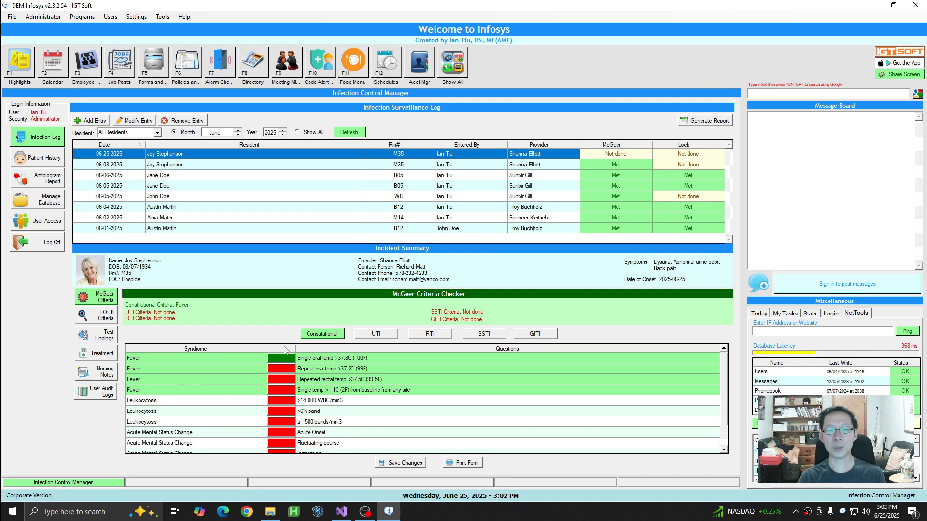
click(283, 400)
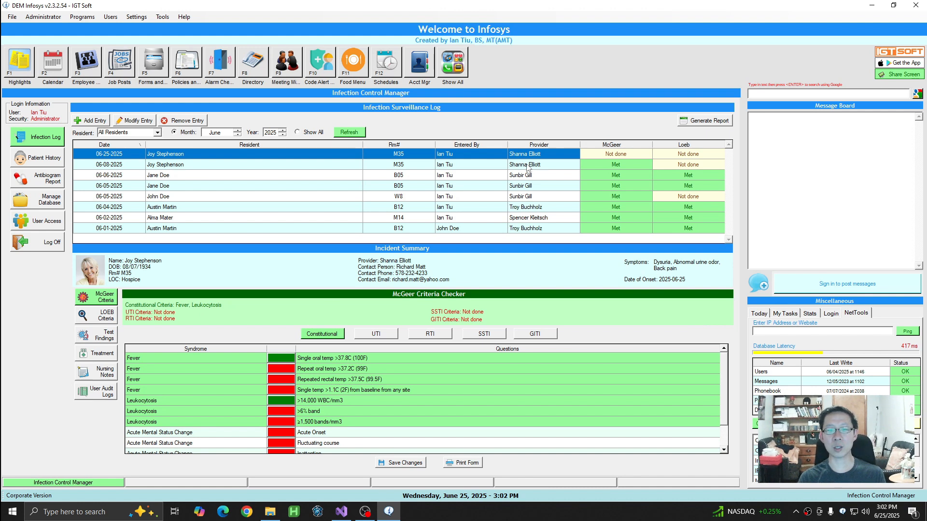
Mark the McGeer indwelling catheter UTI criteria for fever/rigors/hypotension, acute mental or functional change with leukocytosis, and catheter culture ≥100,000 cfu/ml
click(389, 336)
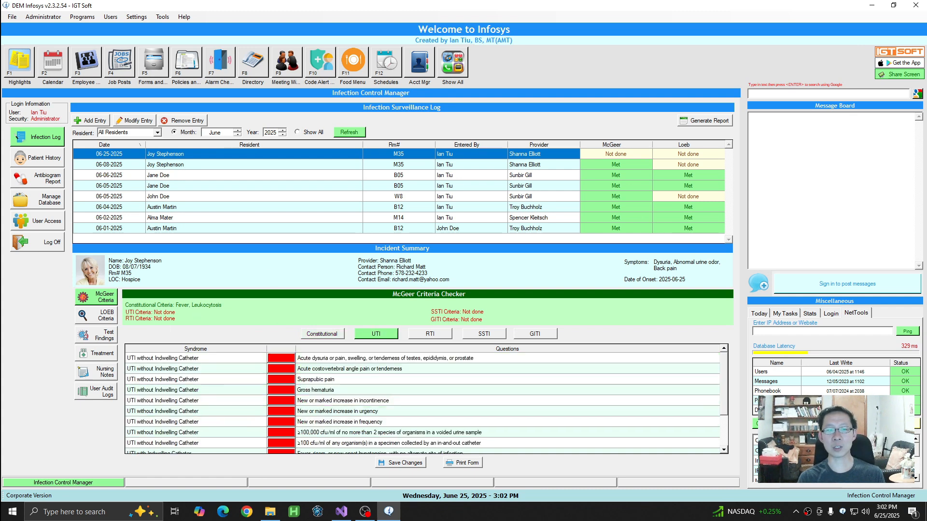
scroll(218, 399, down, 2)
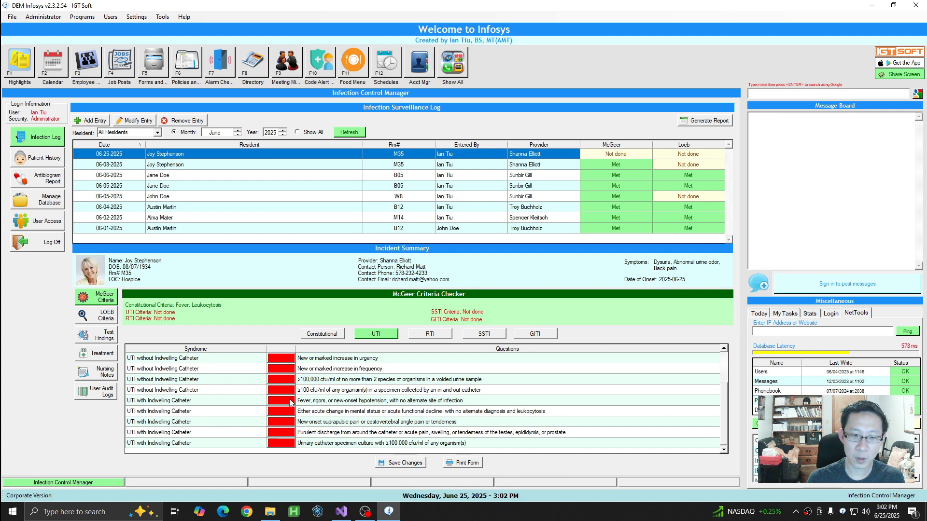
click(272, 402)
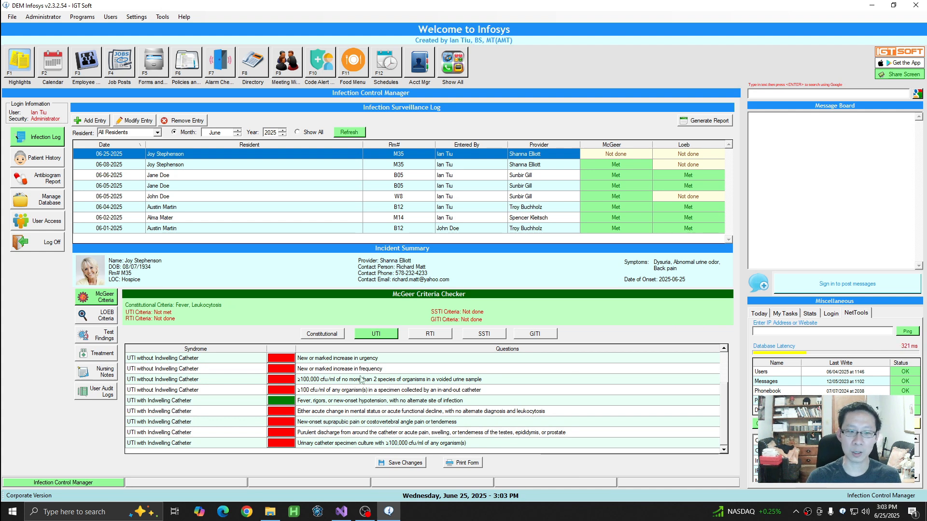
click(280, 412)
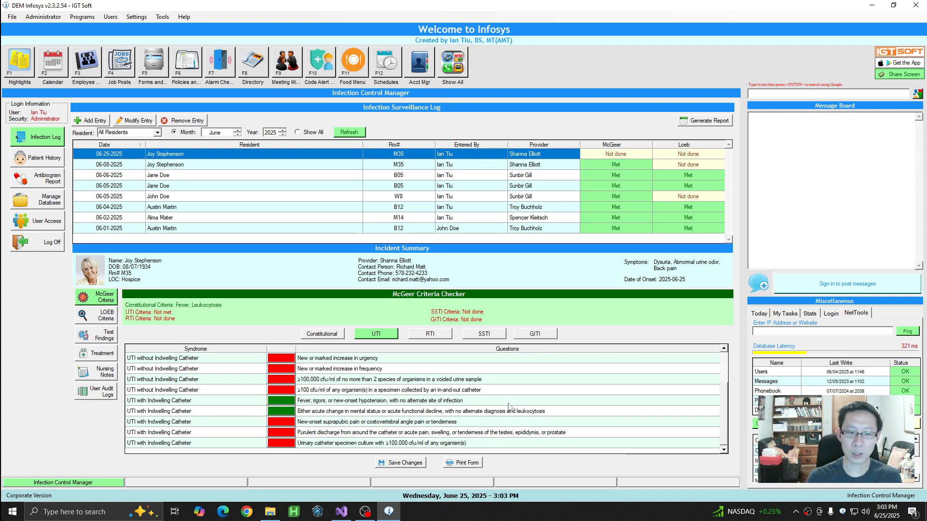
click(281, 444)
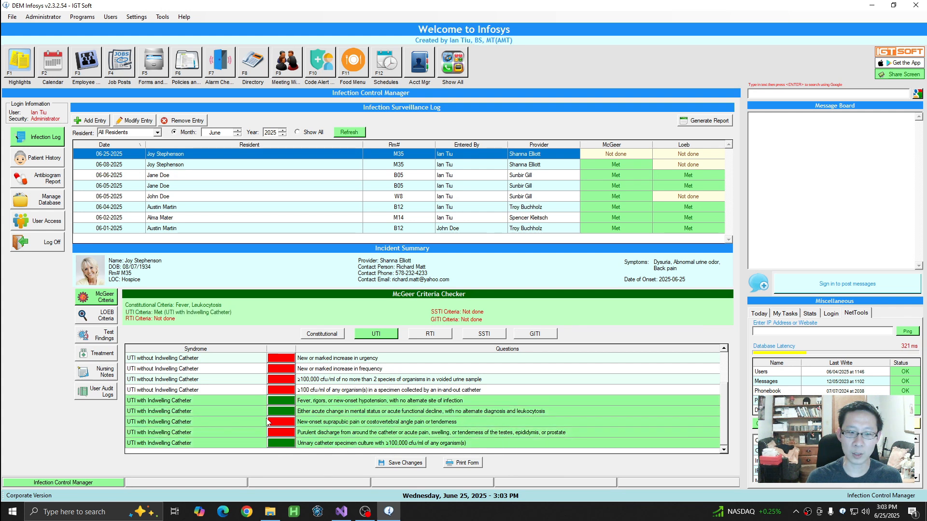
click(275, 443)
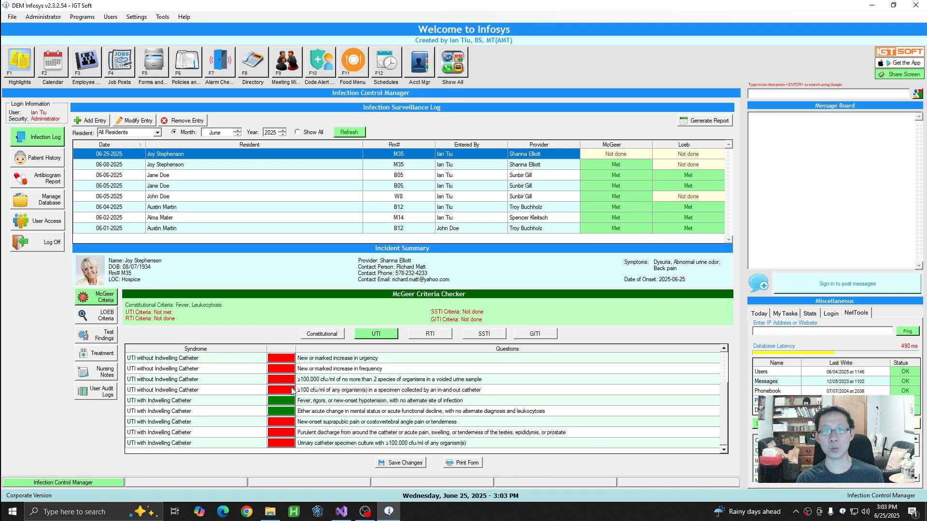
click(288, 444)
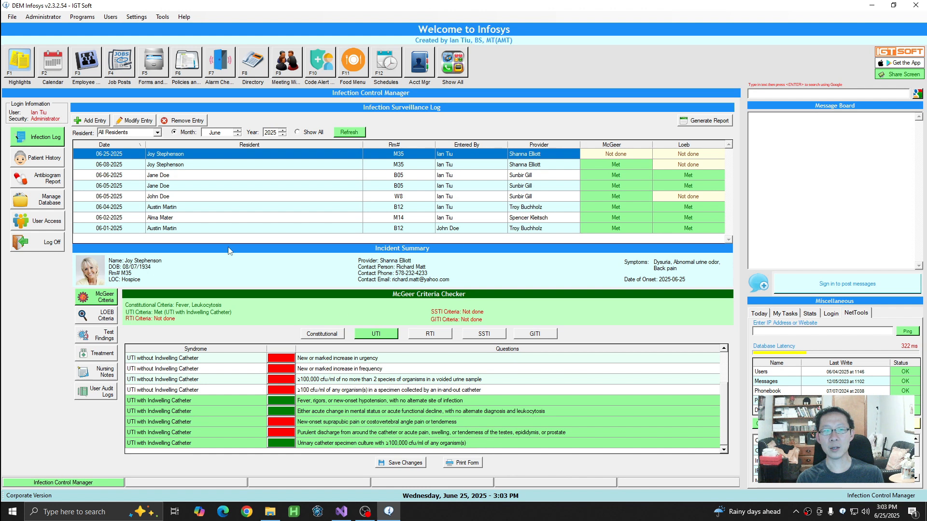
Compare the McGeer and LOEB UTI criteria and mark the LOEB With catheter criterion for temp >37.9C (100F) or 1.5C (2.4F) above baseline
click(107, 314)
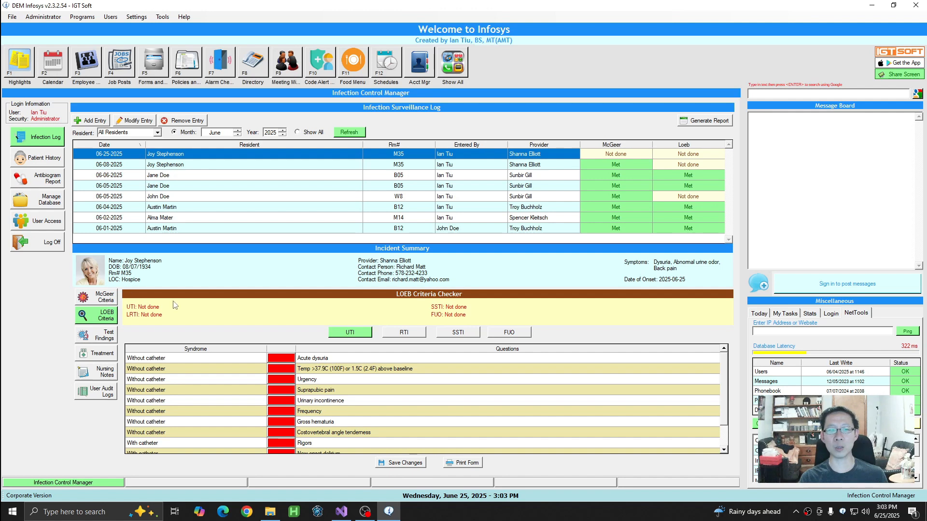
click(107, 299)
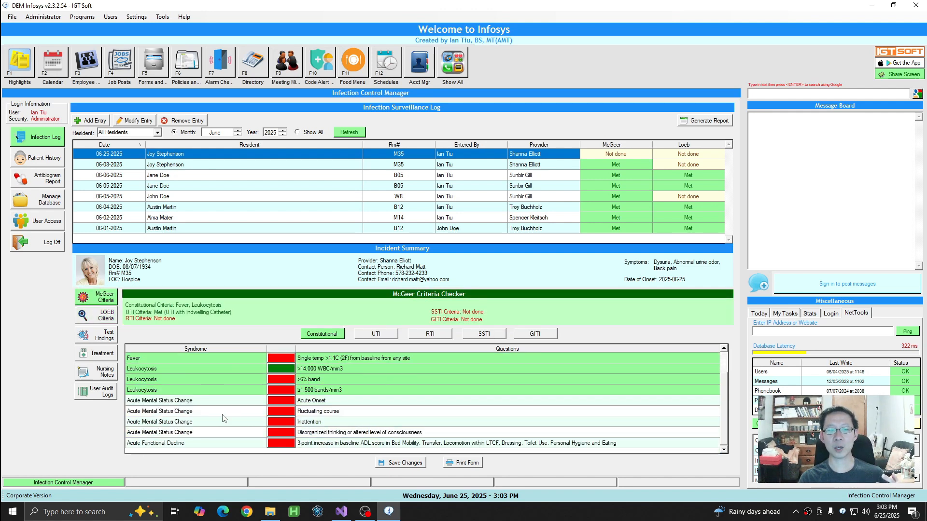
click(377, 337)
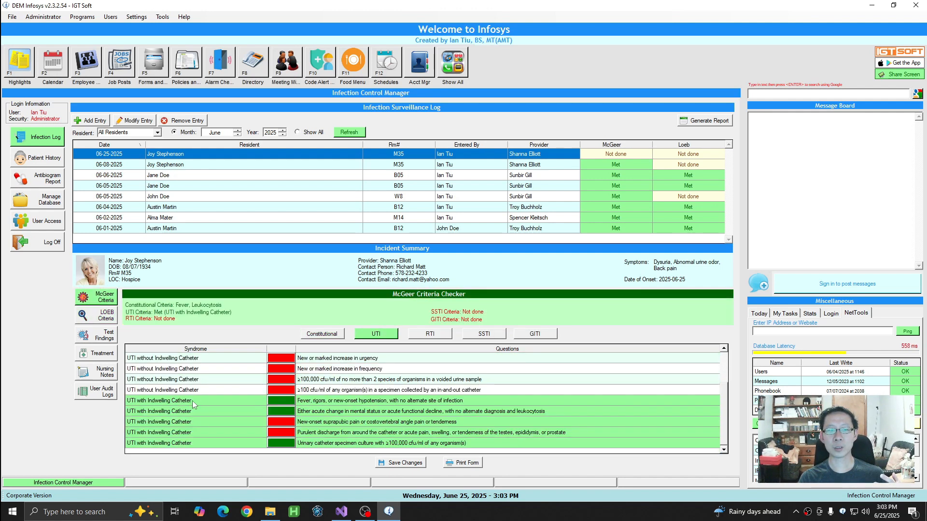
click(111, 319)
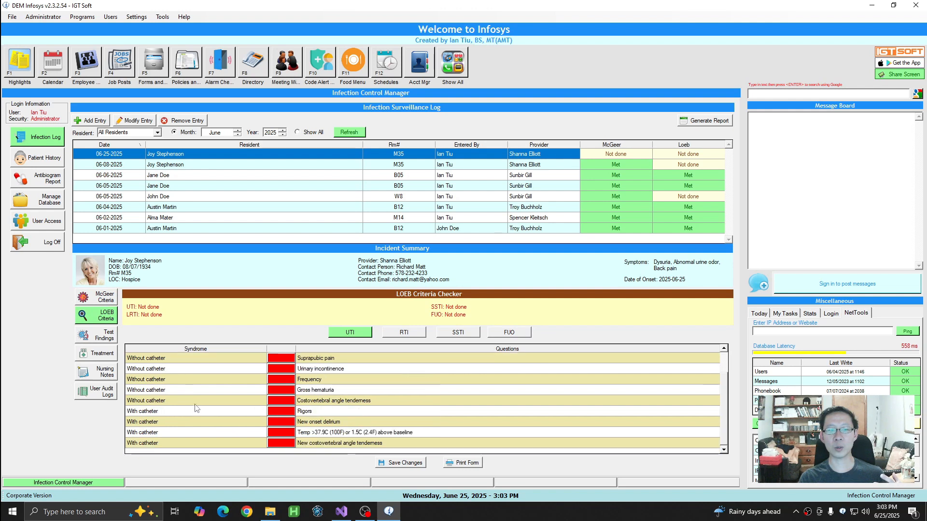
click(285, 436)
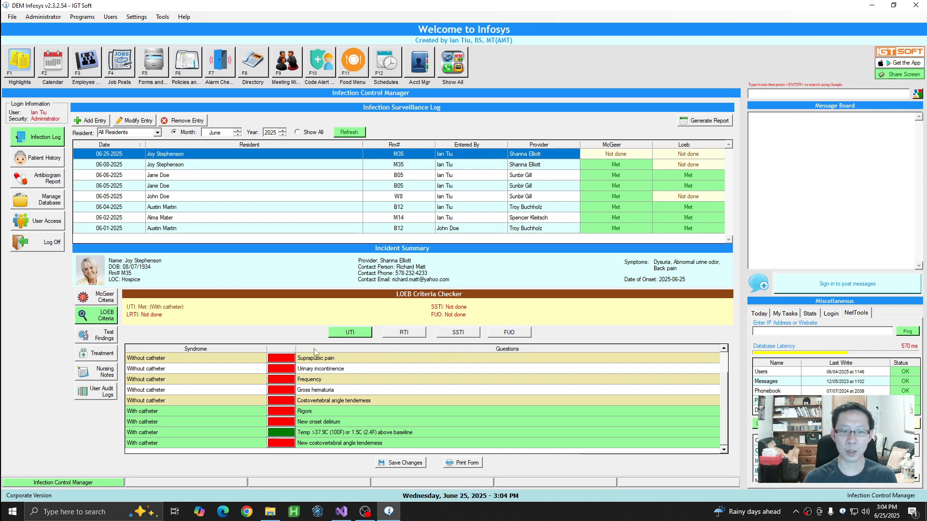
scroll(322, 391, up, 1)
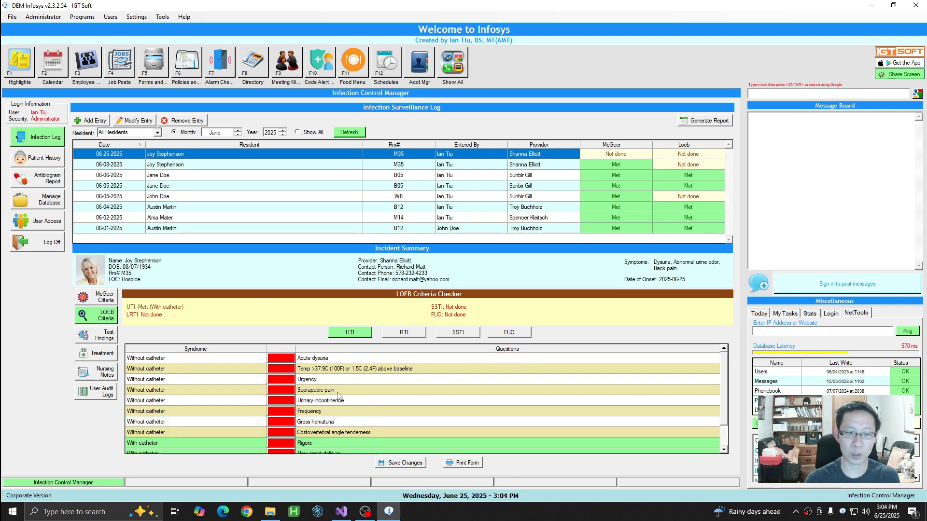
click(291, 358)
click(291, 361)
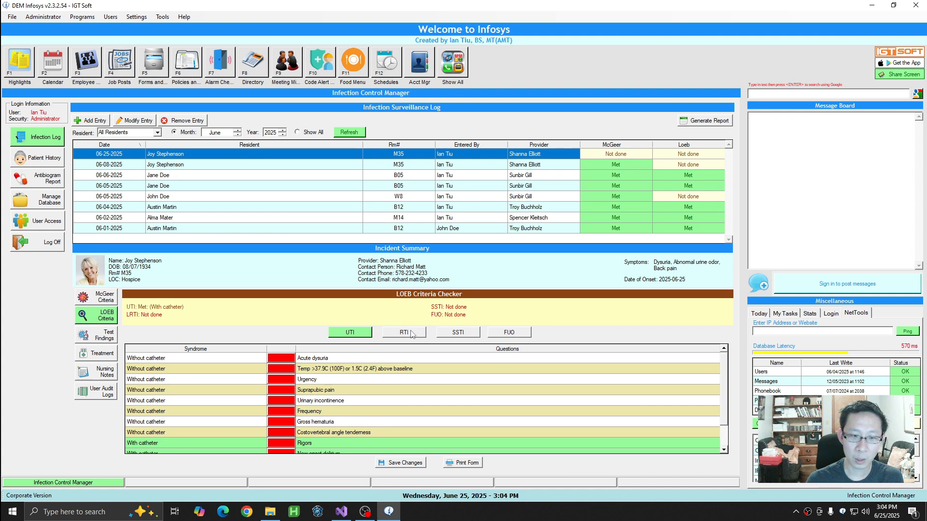
Try the LOEB RTI criteria Cough, Pulse >100 bpm, Rigors and Delirium for temp >37.9C (100F), and clear all of them again
click(410, 332)
click(271, 365)
click(273, 368)
click(282, 391)
click(287, 402)
click(285, 412)
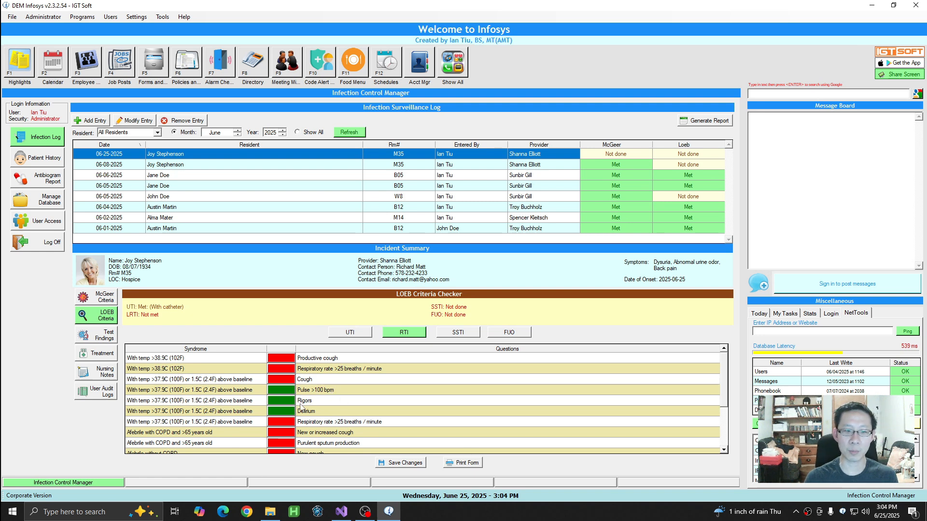
click(283, 378)
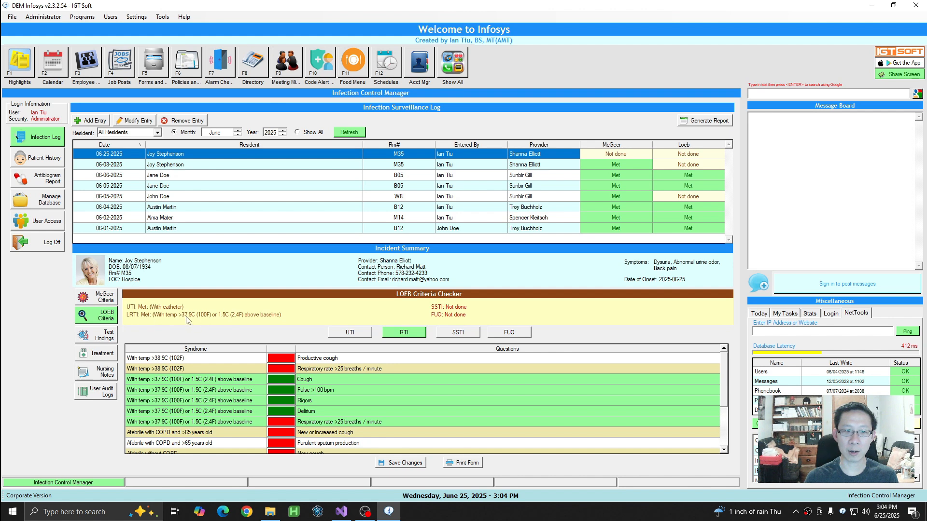
click(289, 380)
click(283, 401)
click(286, 411)
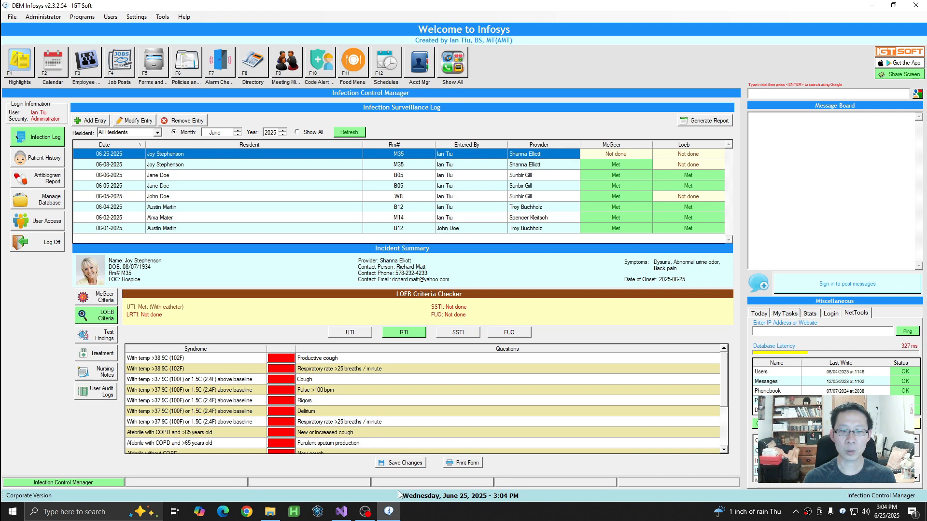
Save the McGeer and LOEB criteria for the new entry and dismiss the confirmation
click(400, 463)
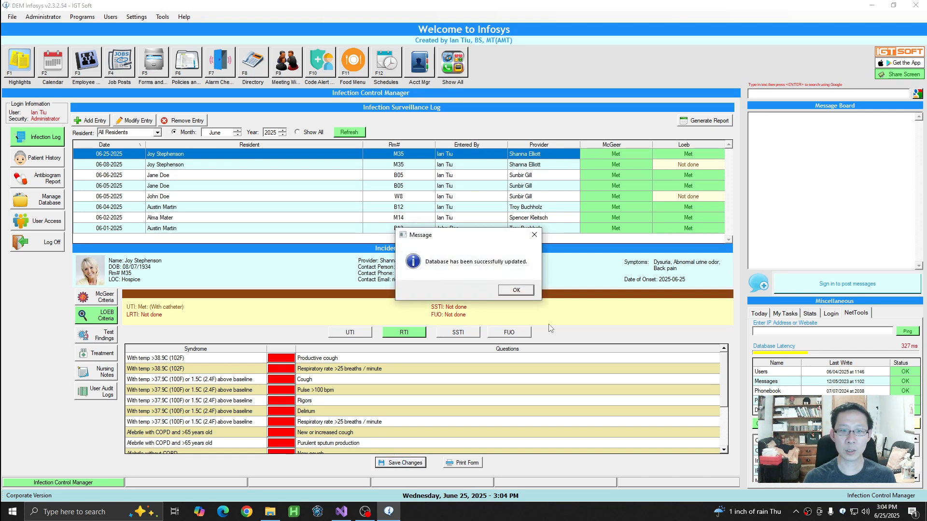
click(517, 292)
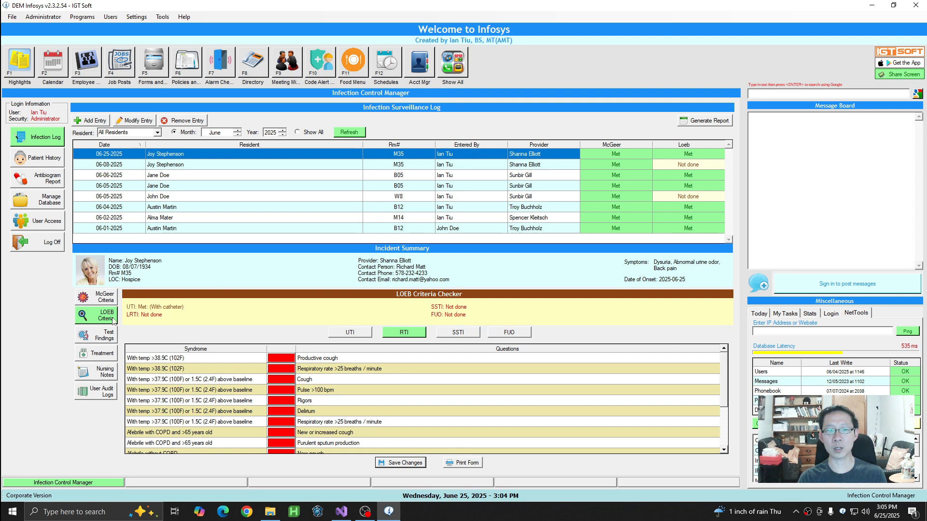
Clear the LOEB UTI With catheter criterion for temp >37.9C (100F) or 1.5C (2.4F) above baseline and save the change
click(357, 333)
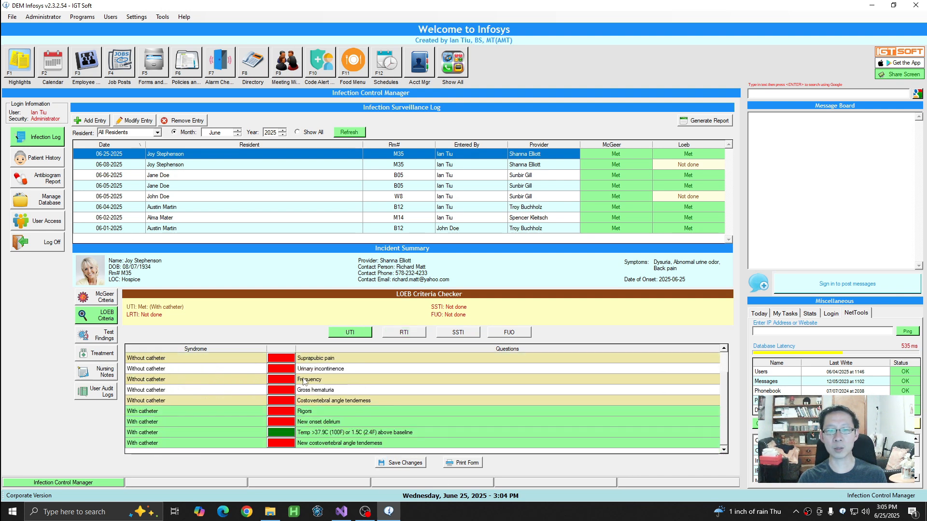
click(284, 433)
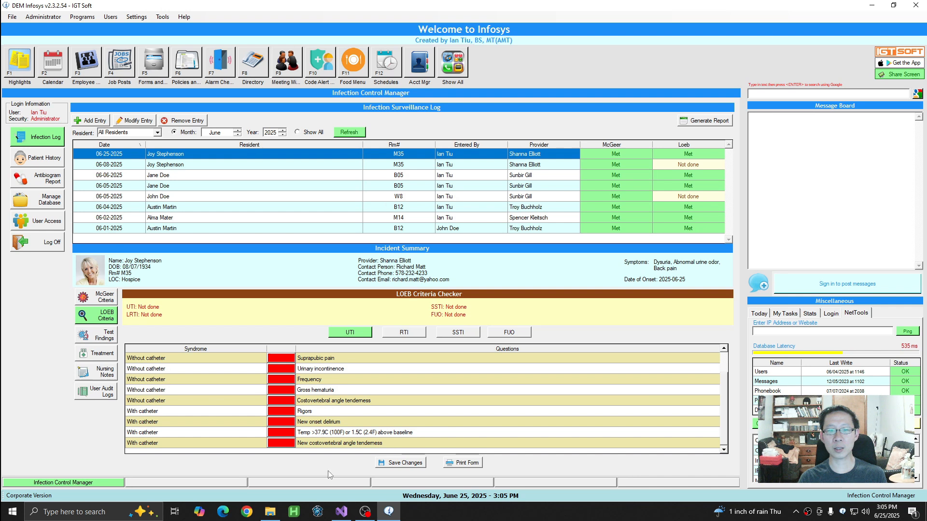
click(401, 463)
key(Return)
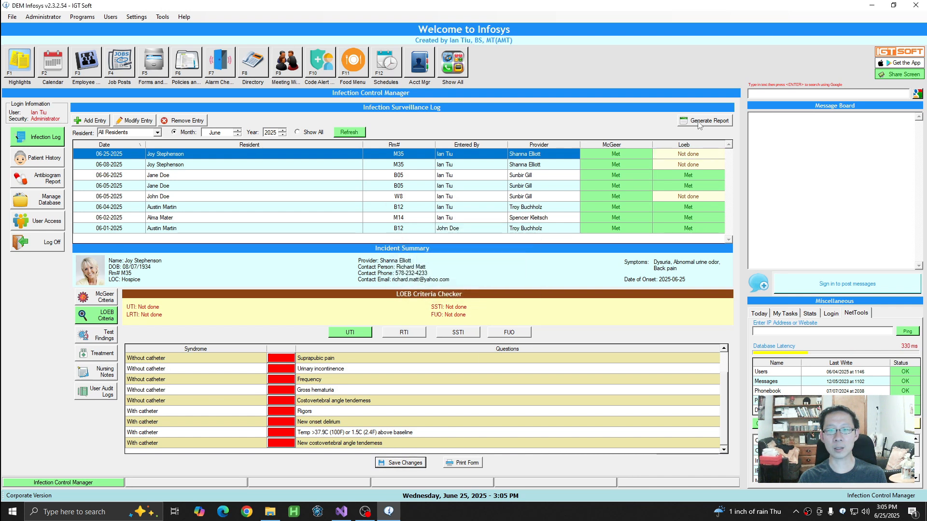
Mark the LOEB UTI Without catheter criterion Frequency, save the criteria and dismiss the confirmation
click(281, 379)
click(397, 462)
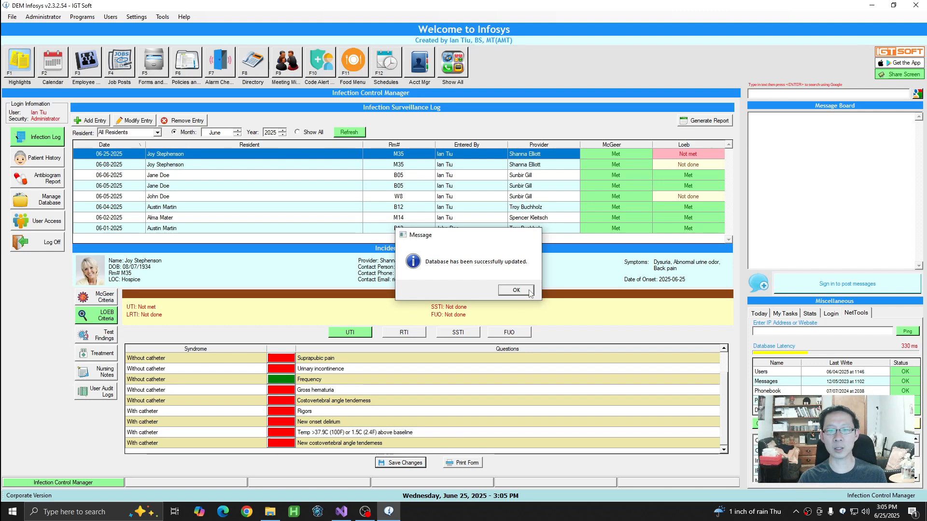
click(529, 292)
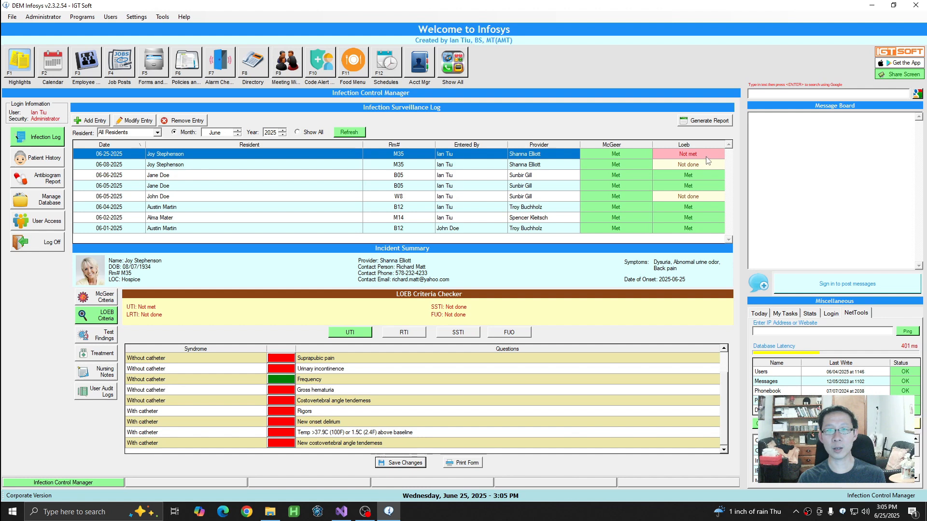
Add a test named "Urine CUlture" dated 06/25/2025 to the incident's test findings
click(104, 335)
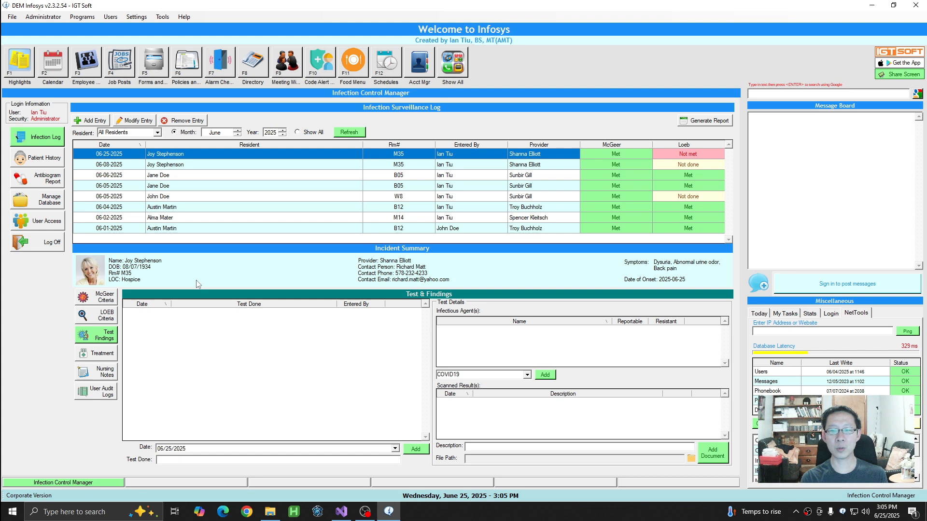
text(Urine CUlture)
click(416, 449)
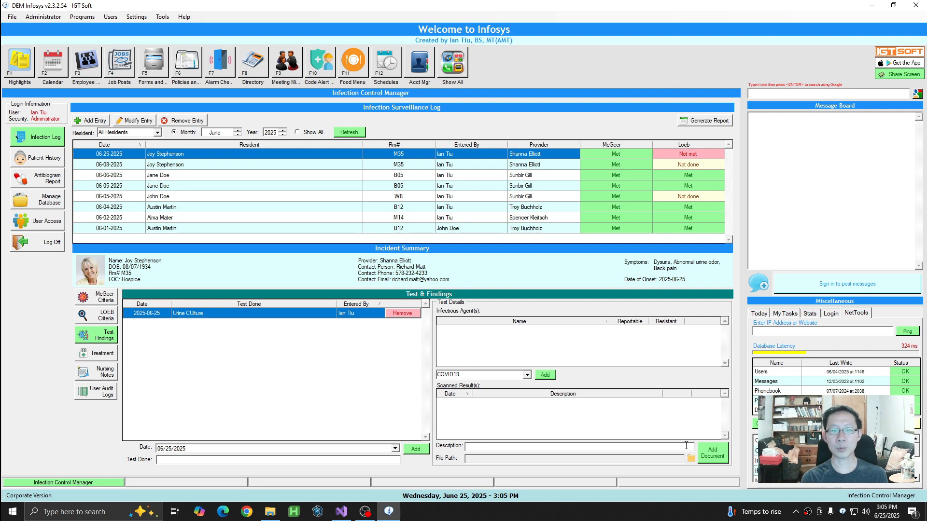
Attach the scanned lab report to the urine culture test with the description "Urine culture done 6/25"
click(686, 445)
text(Urine culture done 6/25)
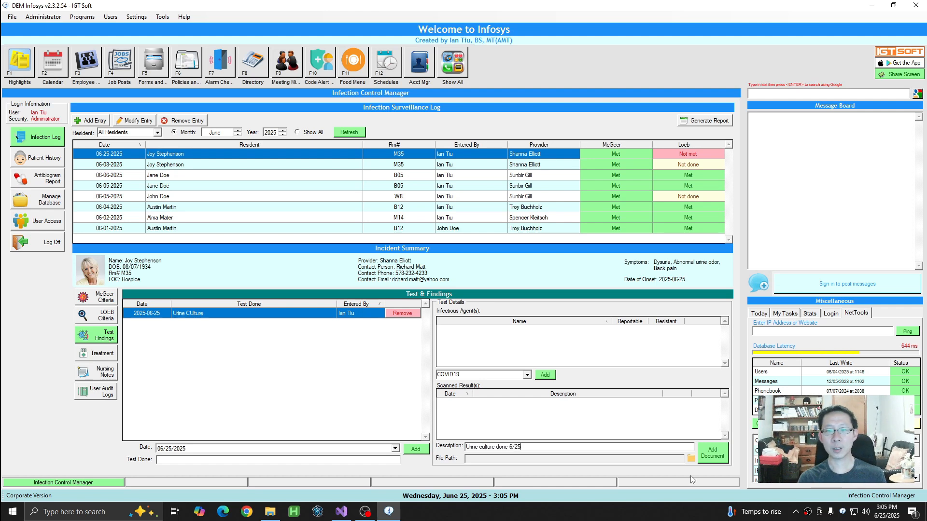
click(692, 458)
double_click(122, 163)
click(723, 453)
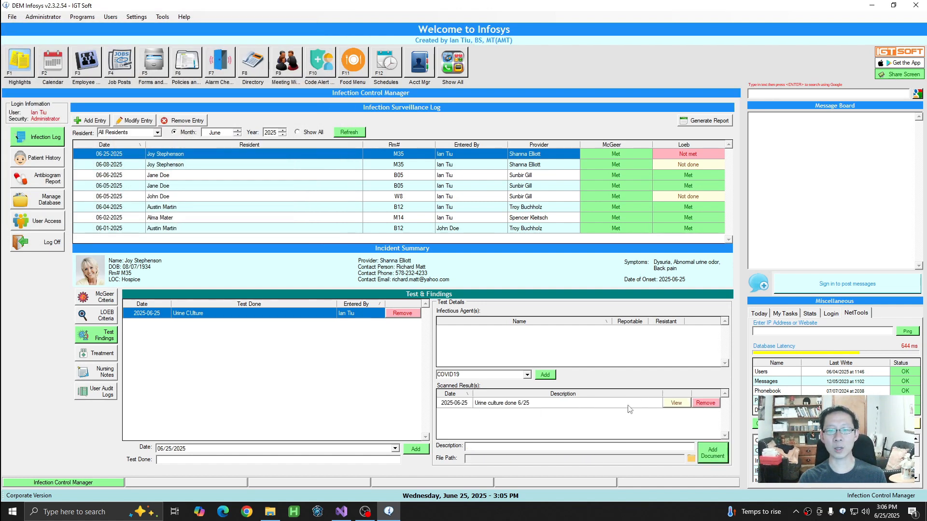
Open the scanned urine culture result, look through the report and close it
click(676, 402)
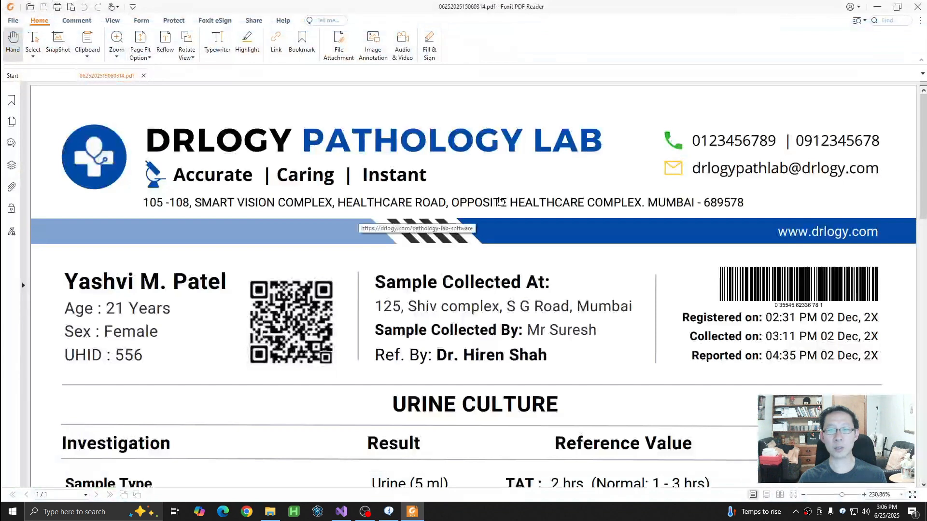
scroll(462, 286, down, 5)
scroll(461, 285, up, 5)
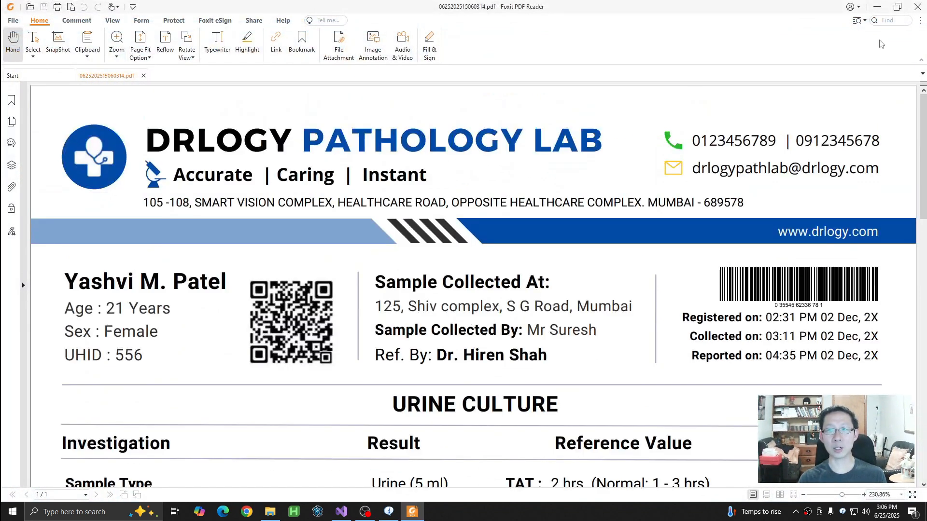
click(917, 7)
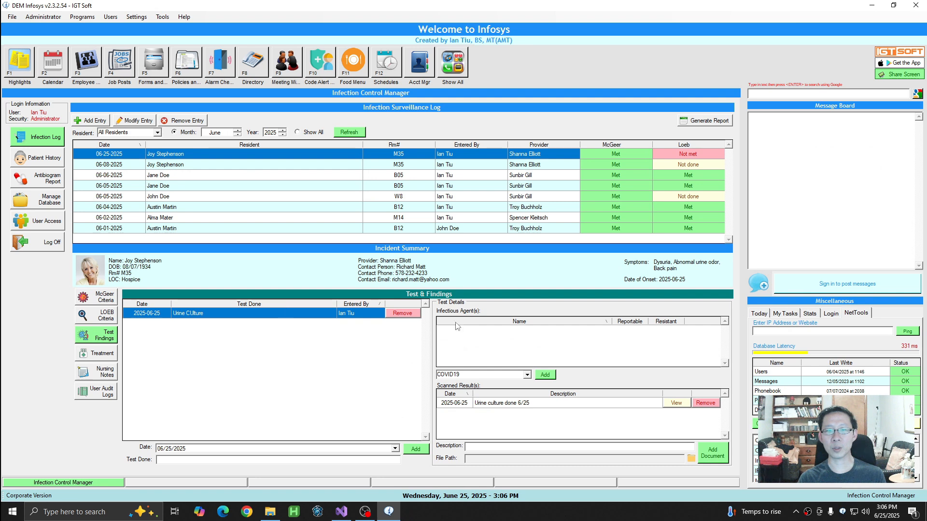
Add Escherichia coli as the infectious agent for the urine culture
click(528, 375)
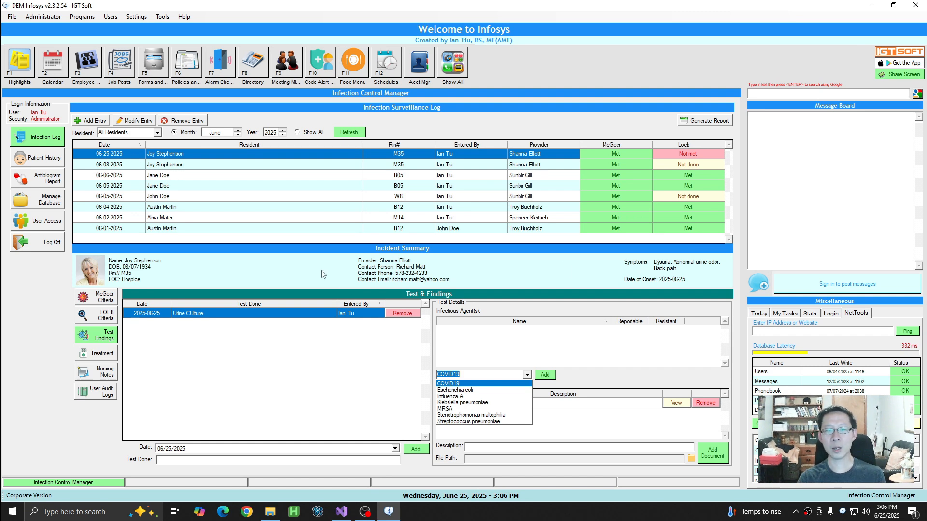
click(477, 391)
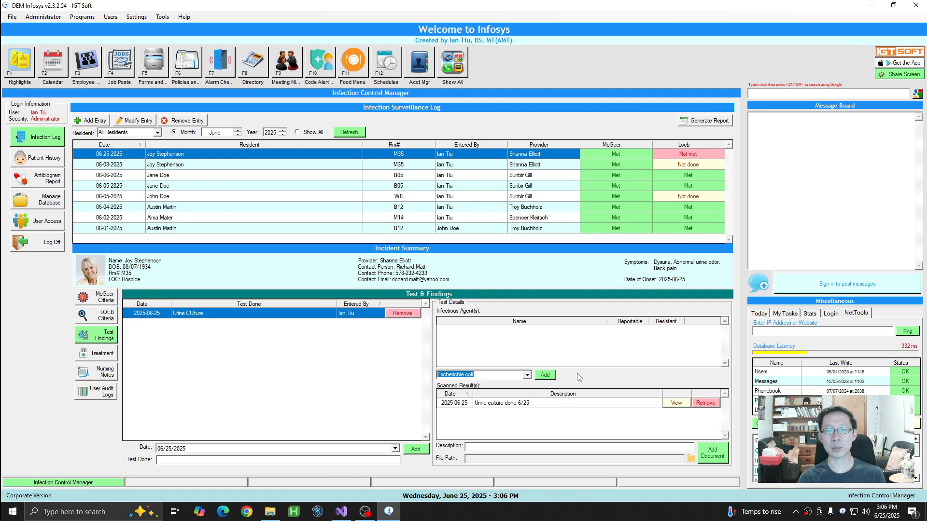
click(544, 376)
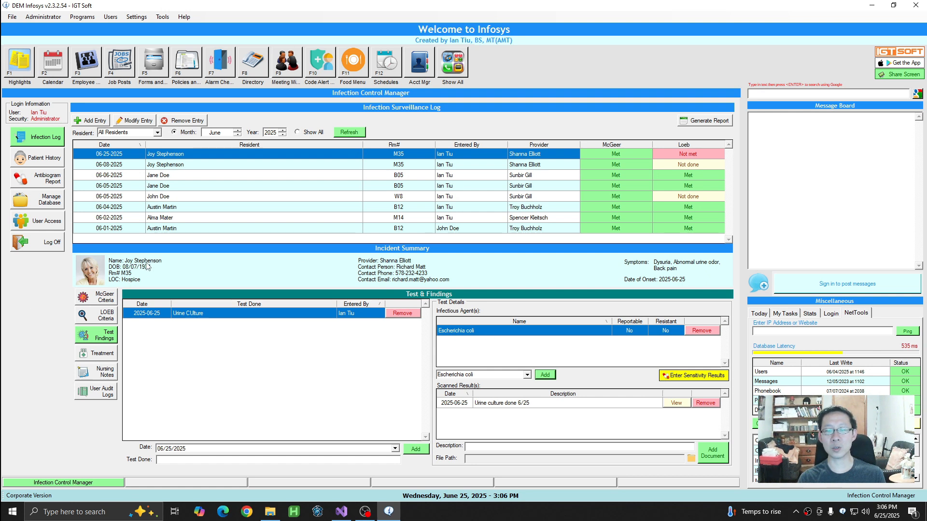
Enter Escherichia coli sensitivity results: Ampicillin, Ceftriaxone, Chloramphenicol and Clindamycin sensitive, Azithromycin intermediate or resistant, and reopen the results to check them
click(693, 376)
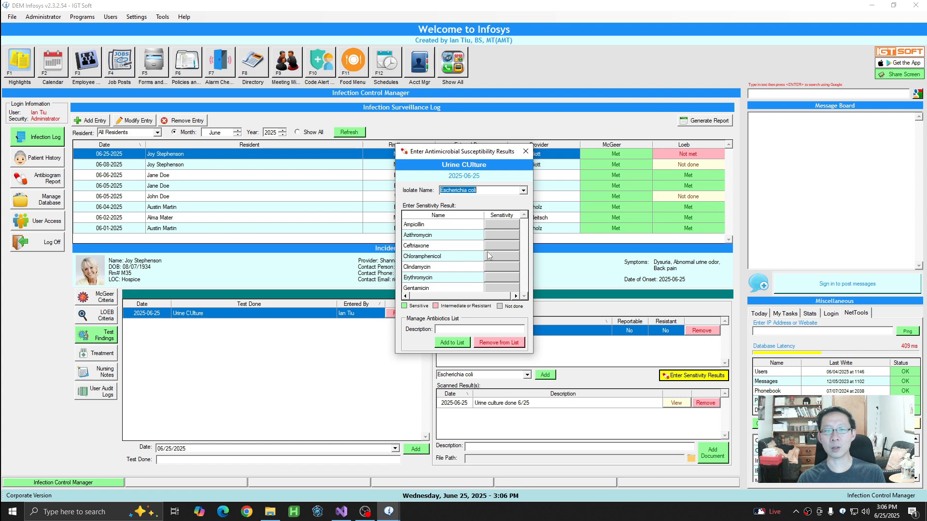
click(504, 224)
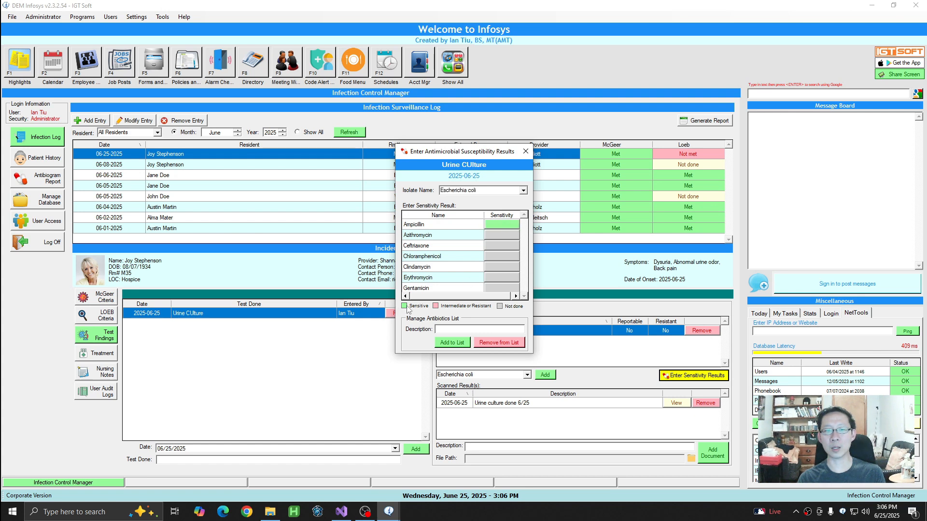
click(495, 224)
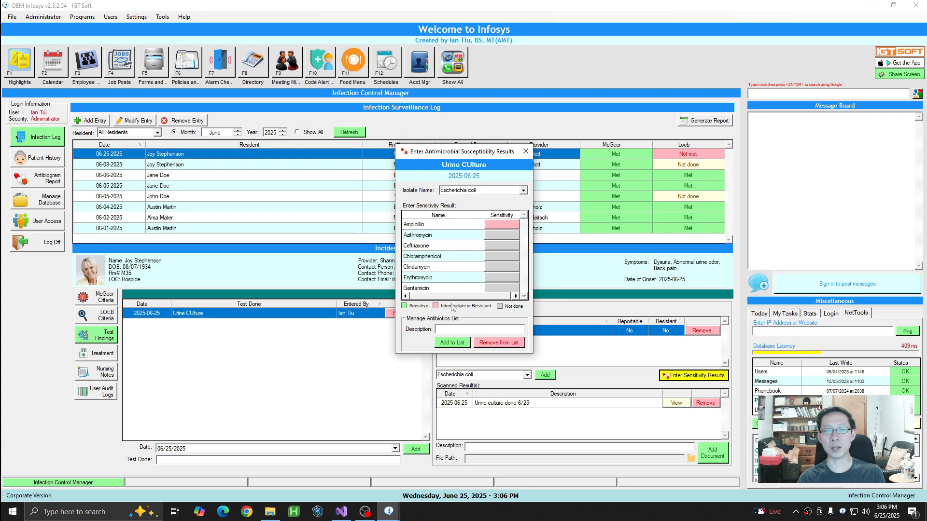
click(502, 224)
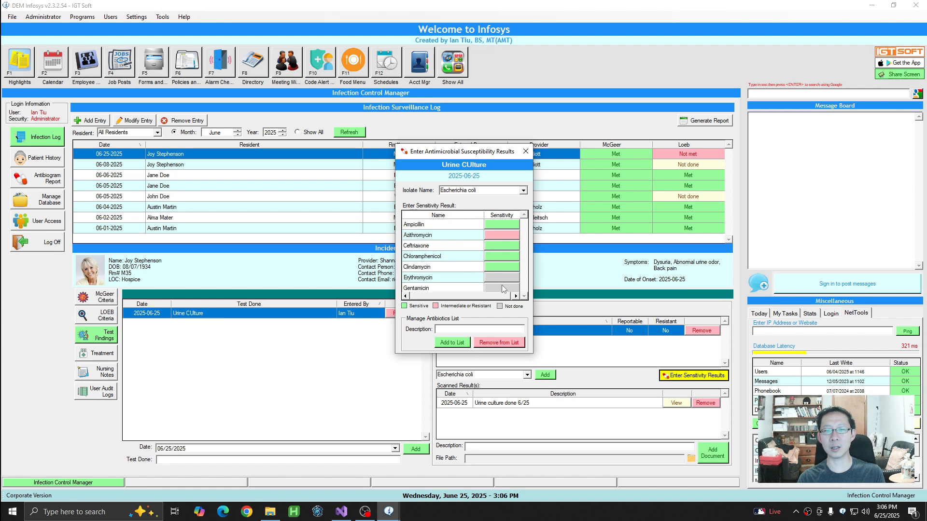
scroll(500, 287, down, 1)
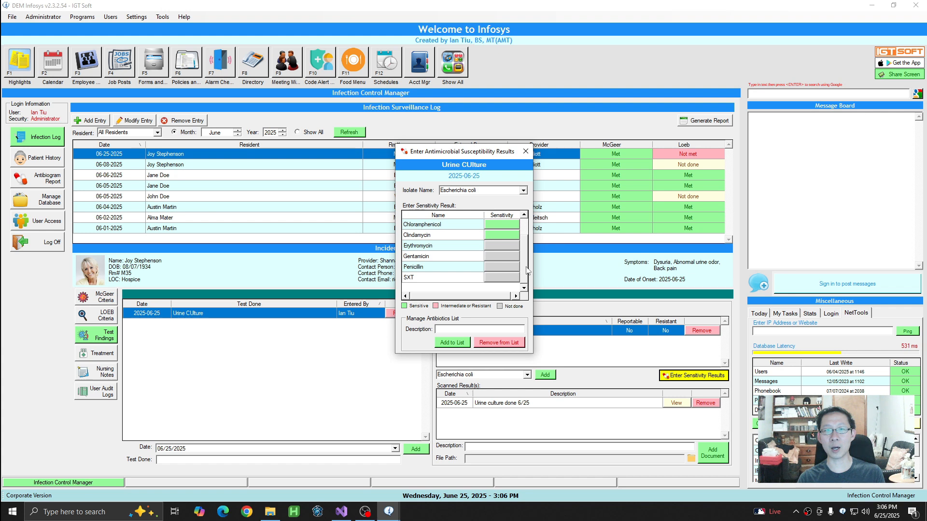
scroll(473, 289, up, 1)
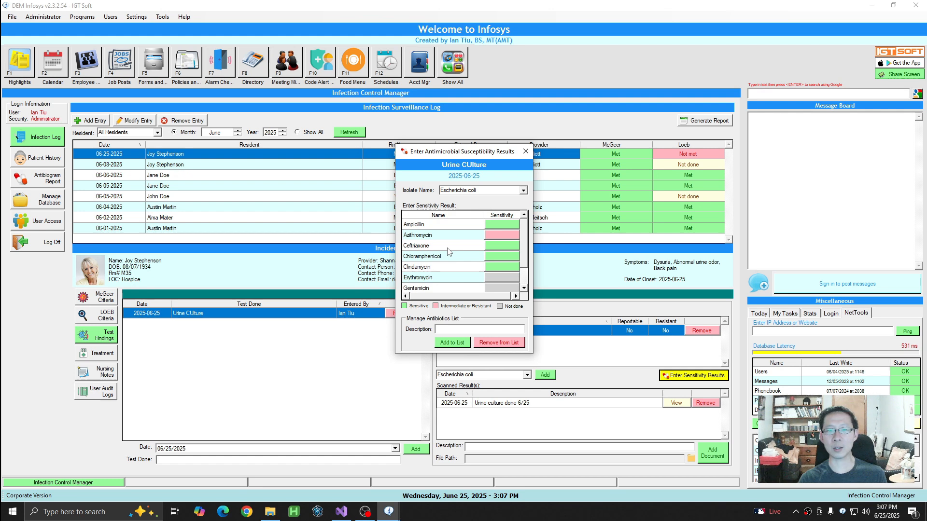
click(526, 151)
click(693, 375)
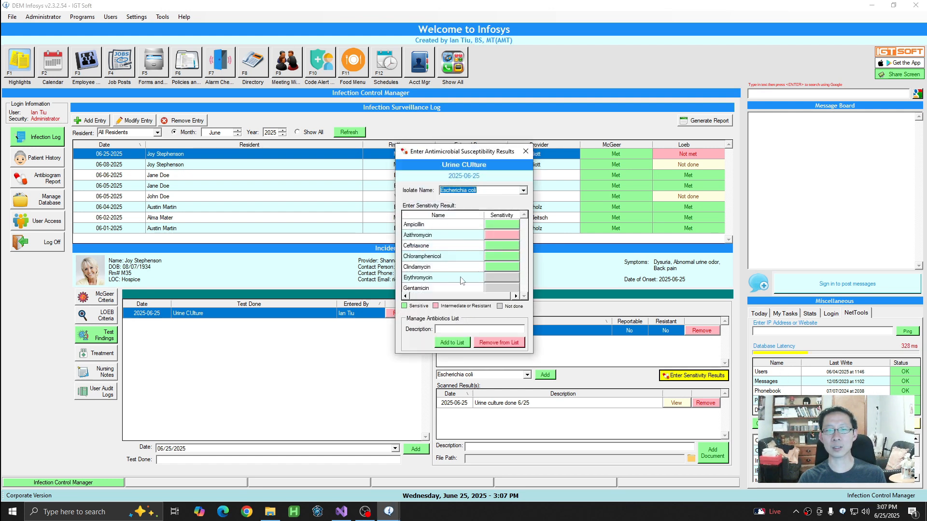
click(526, 151)
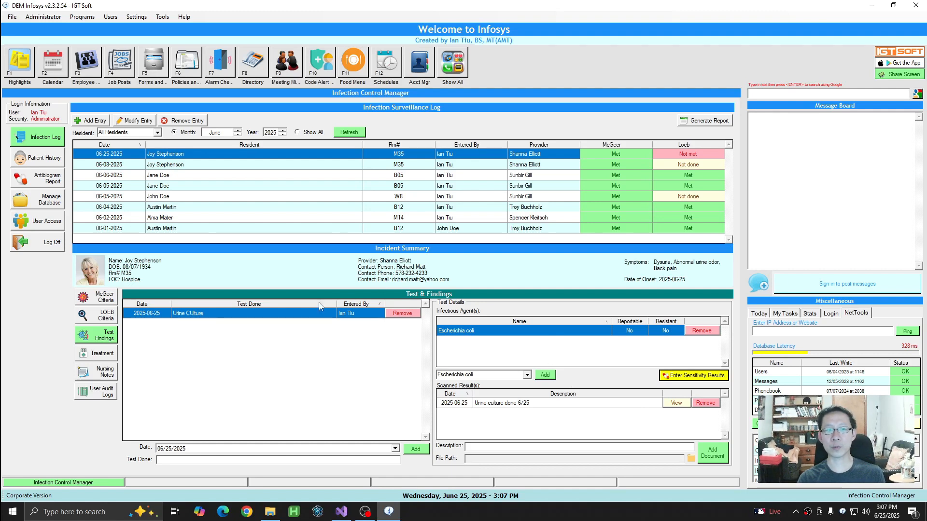
Add the treatment "Ampicillin 2xday" dated 06/25/2025 with the treatment note "Started today at noon"
click(94, 355)
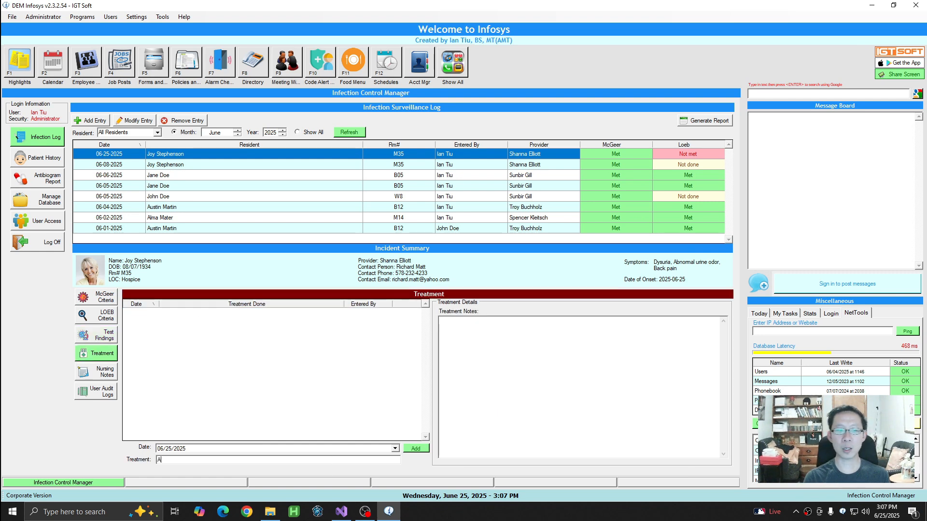
text(Ampicillin 2xday)
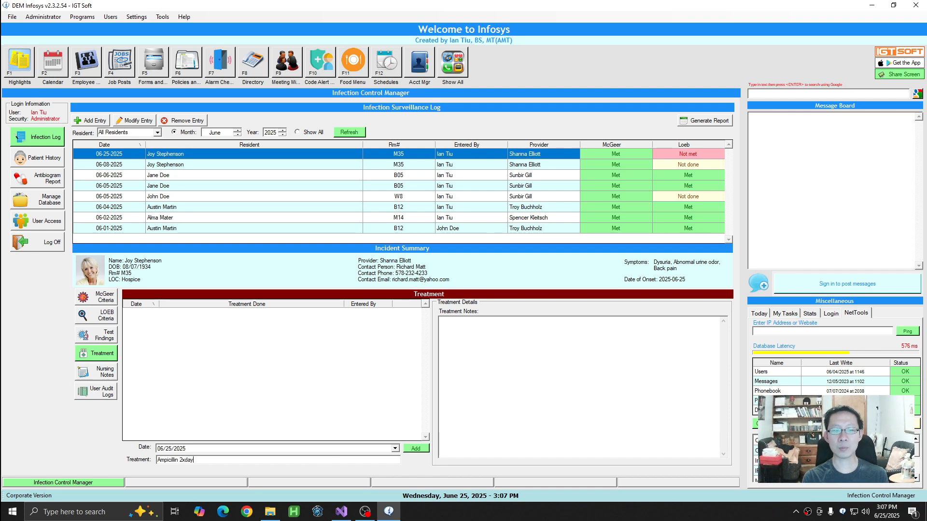
click(421, 449)
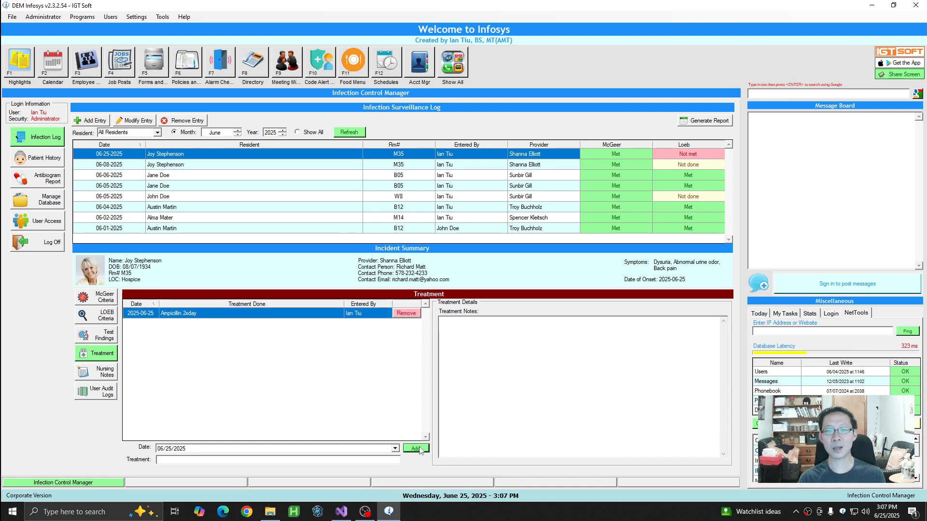
click(514, 336)
text(Started today at noon)
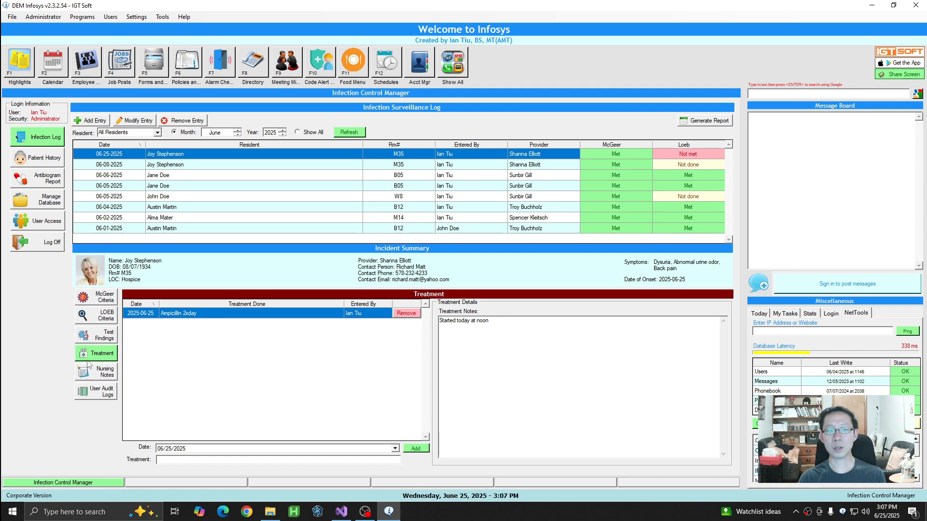
click(103, 335)
click(105, 353)
Add a nursing note with the subject "Treatment Started" and the text "Started anttibiotic treatment with patient"
click(103, 372)
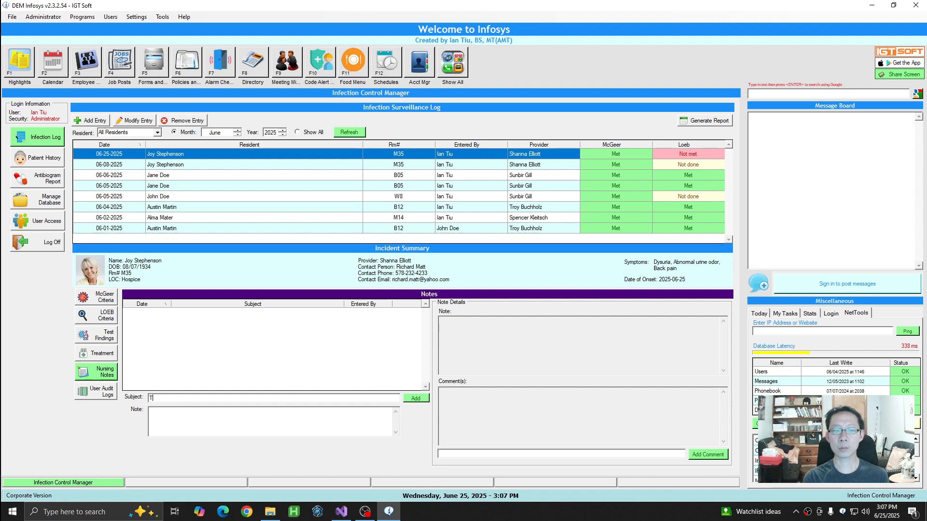
text(Treatment Started)
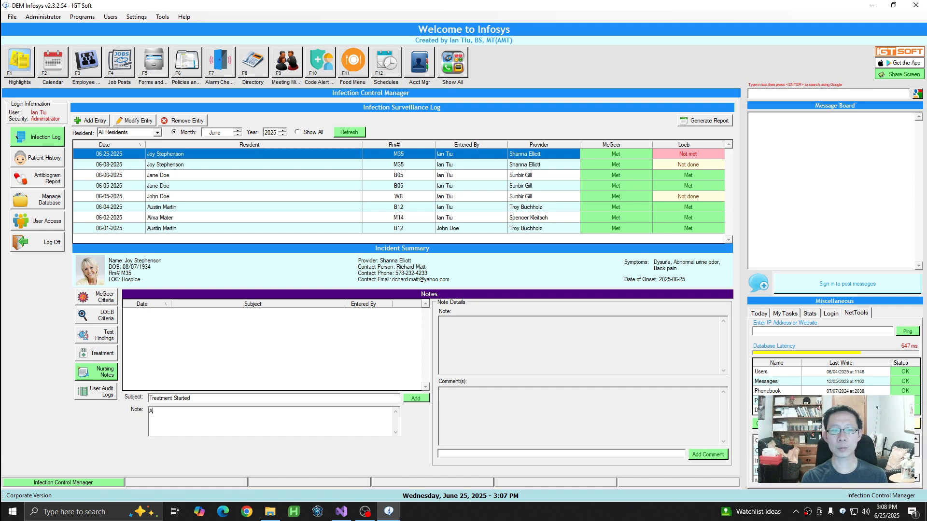
text(tarted antibiot)
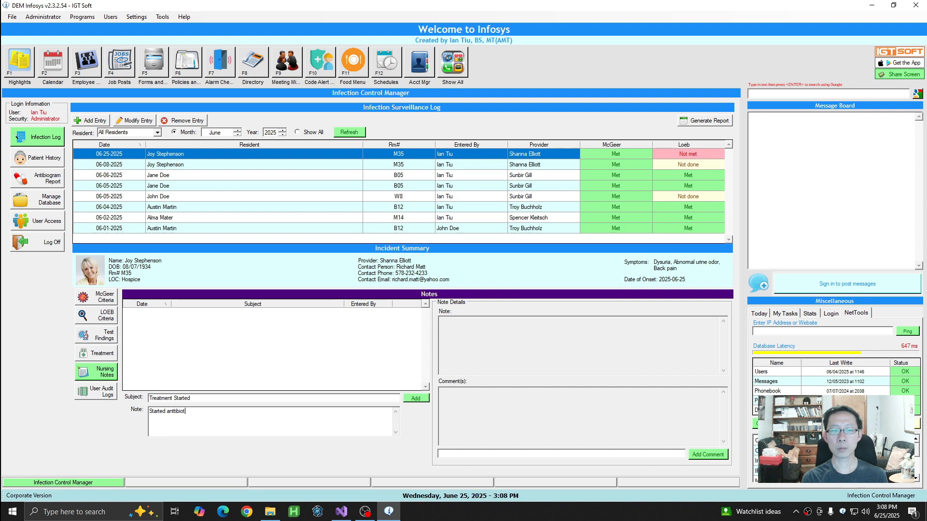
text(ic treatment with patient)
click(416, 398)
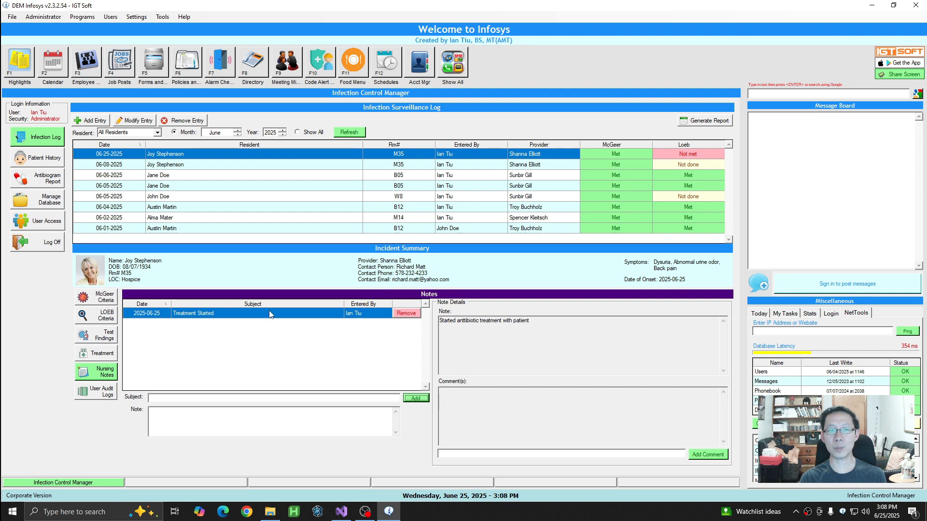
Add the comments "Discontinued 3 days later" and "Test" to the Treatment Started nursing note
click(484, 455)
text(Discontinued)
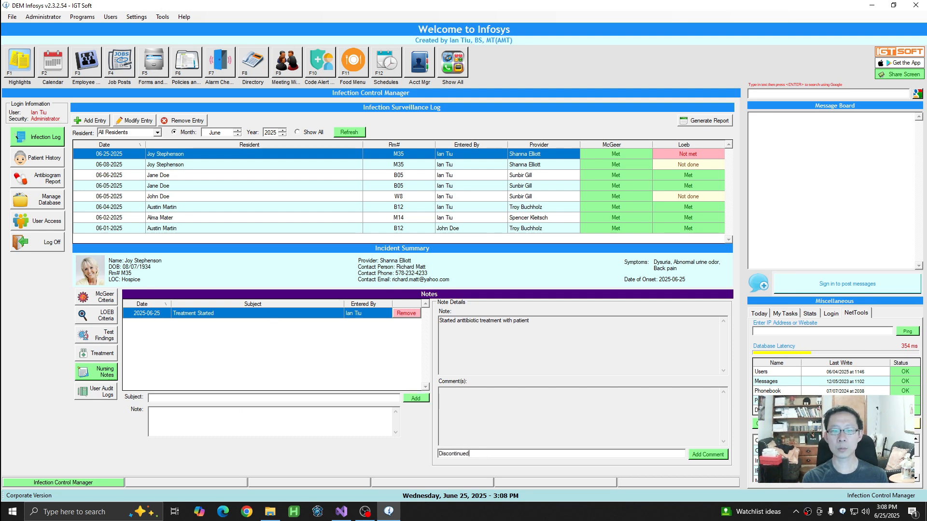
text( 3 days later)
key(Return)
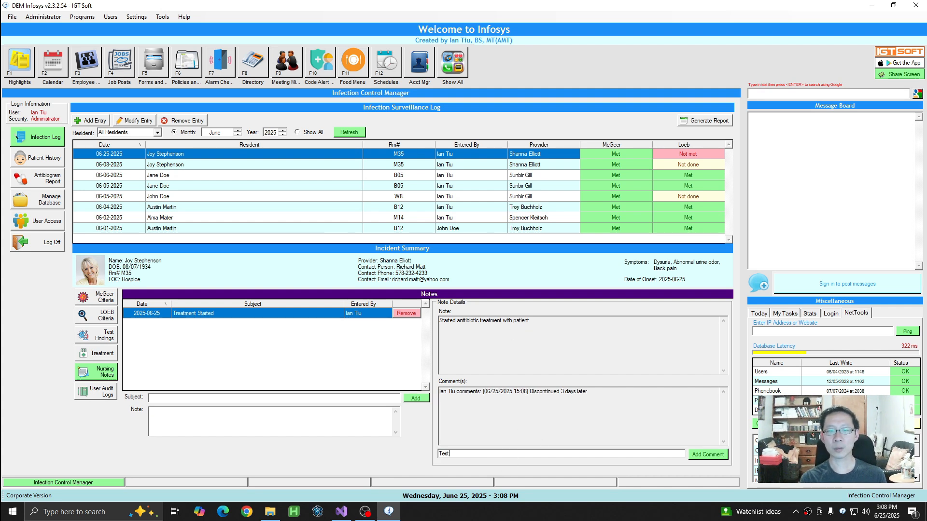
key(Return)
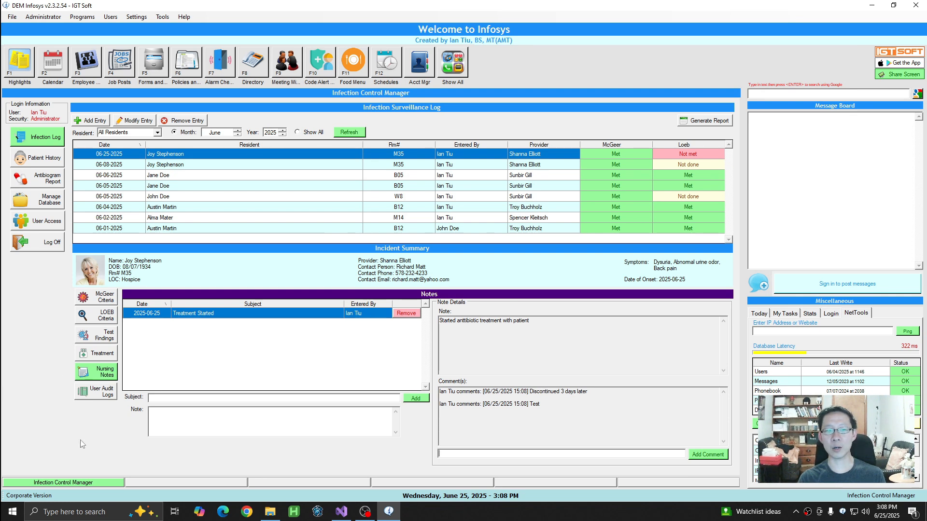
Review the incident's user audit logs
click(108, 393)
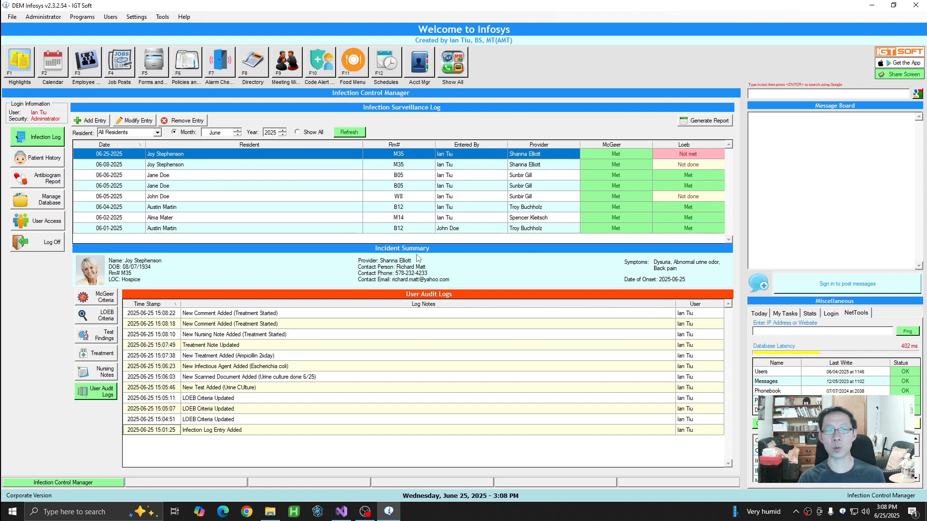
Load the patient history of the resident from the 06-25-2025 incident and generate the antibiogram report for 06/01/2024 to 06/25/2025
click(45, 157)
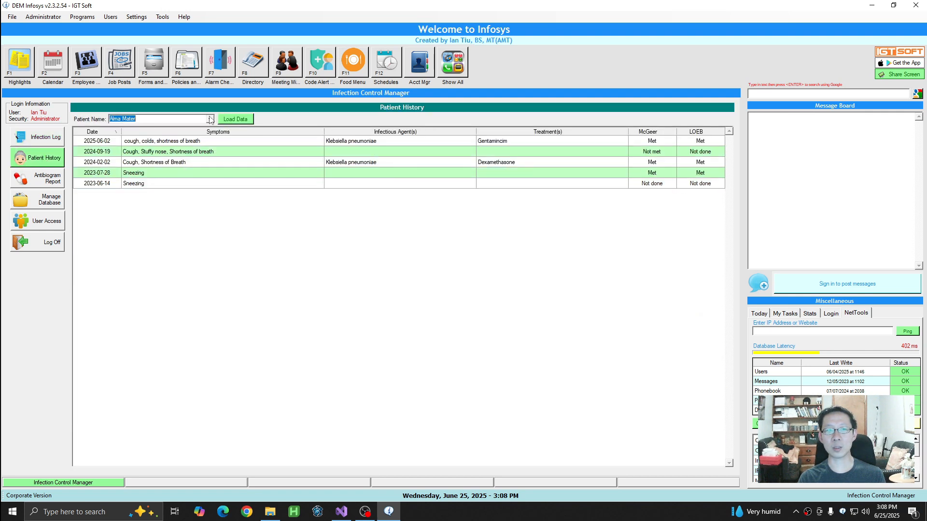
click(210, 119)
click(154, 151)
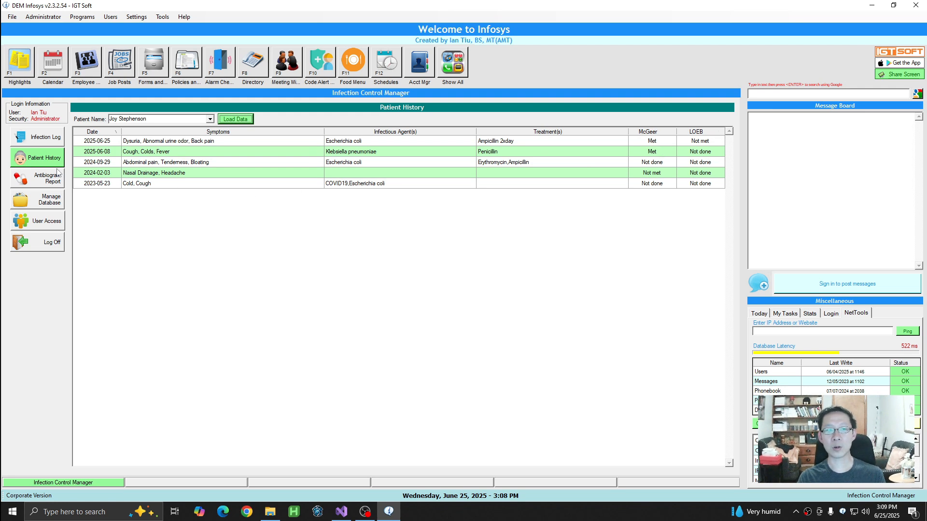
click(38, 180)
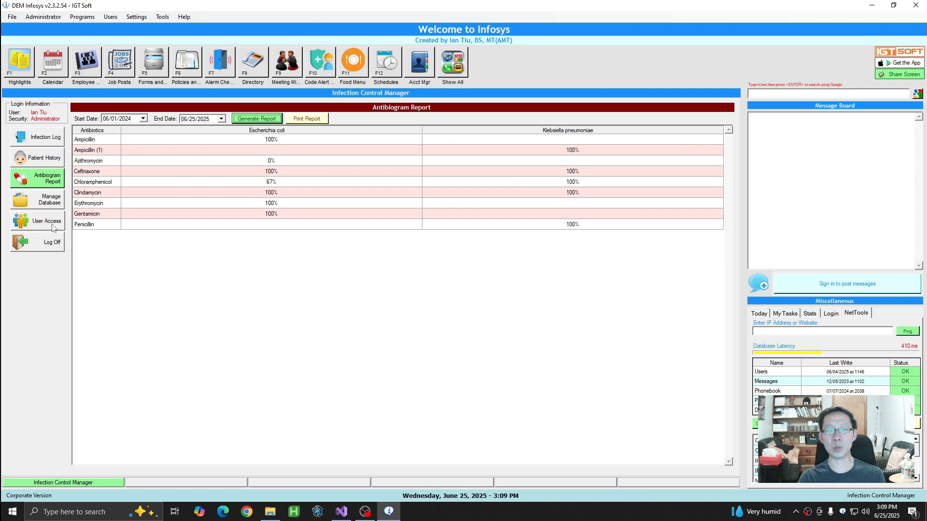
Examine the blank new-patient form and the first patient's editable record in the patients database, cancelling both without saving
click(34, 199)
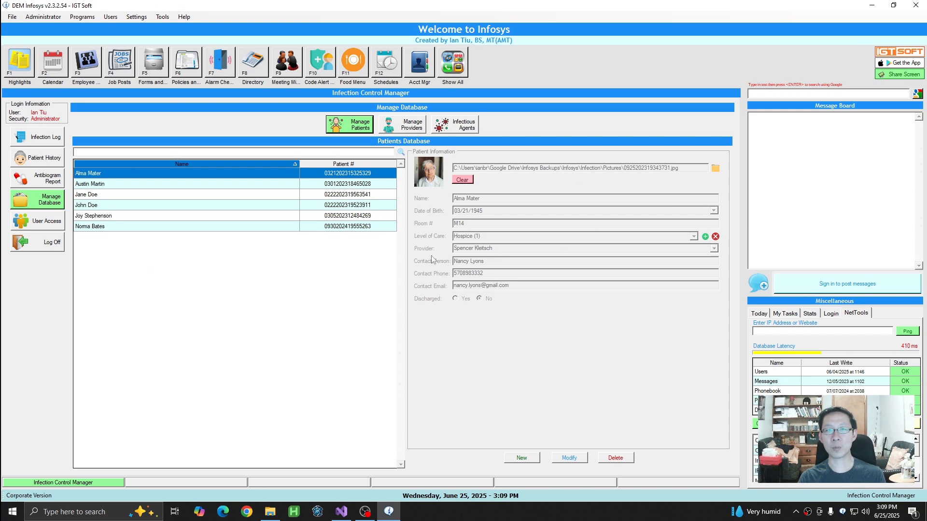
click(524, 457)
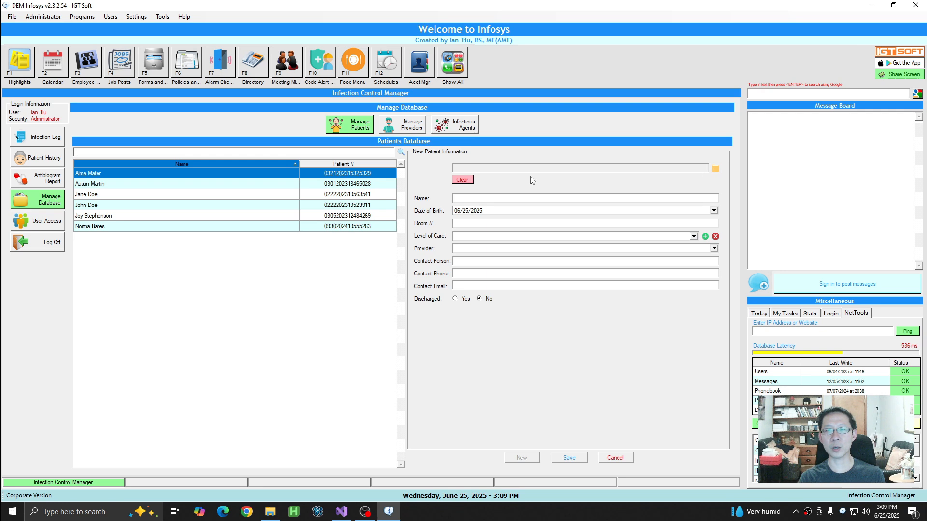
click(615, 458)
click(571, 459)
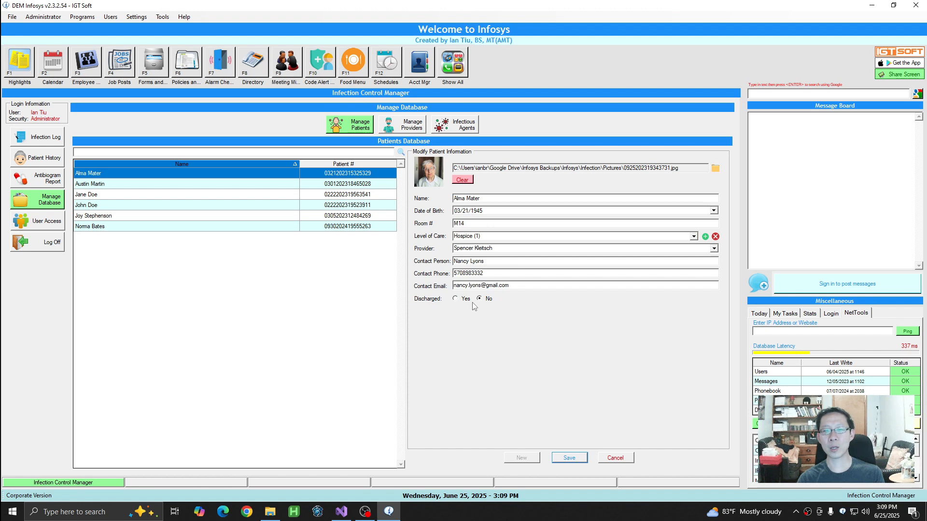
click(629, 462)
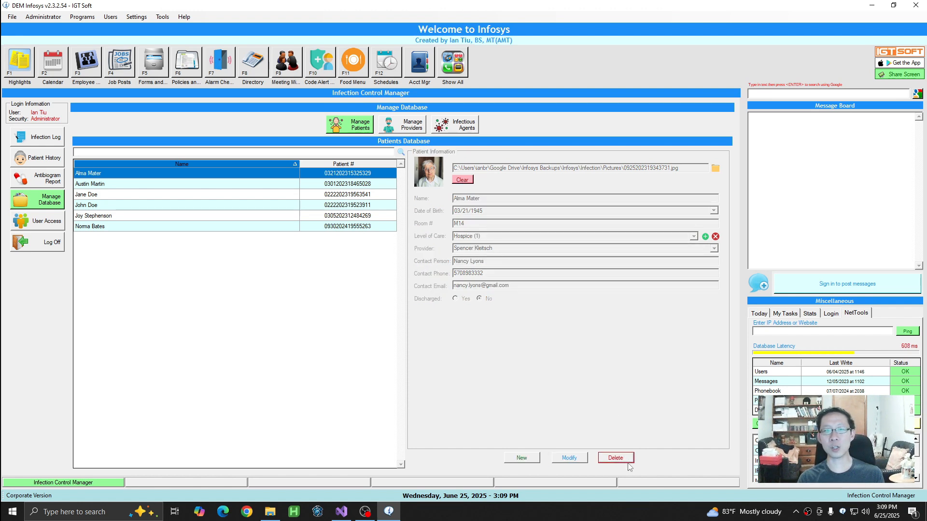
Look through several provider records in the providers database and return to the infection surveillance log
click(402, 124)
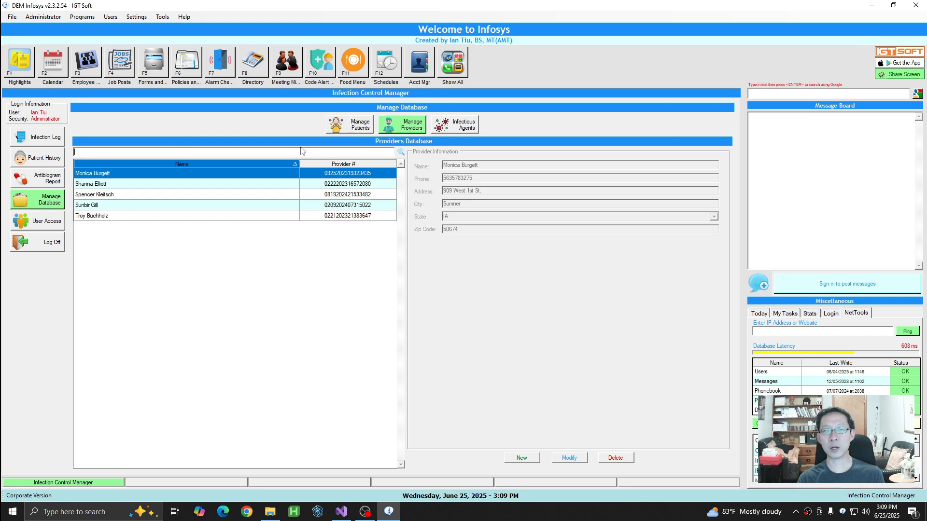
click(107, 184)
click(110, 195)
click(115, 215)
click(145, 185)
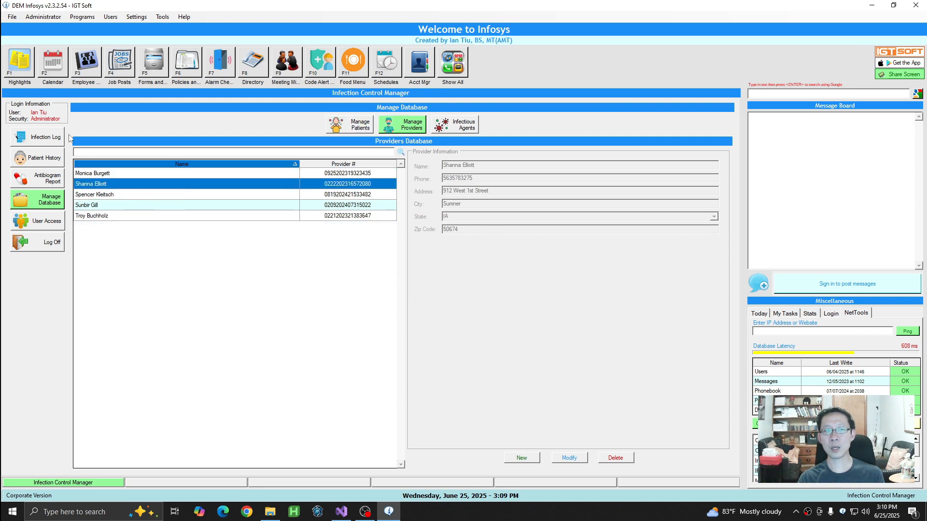
click(41, 136)
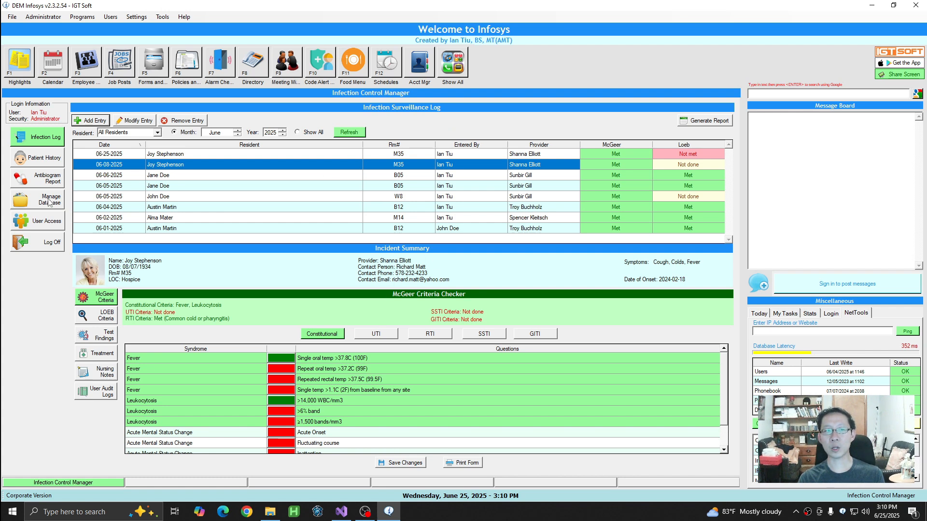
Examine the type and antibiotic-resistance options of the COVID19 record in the infectious agents database, and cancel the modification
click(50, 201)
click(464, 122)
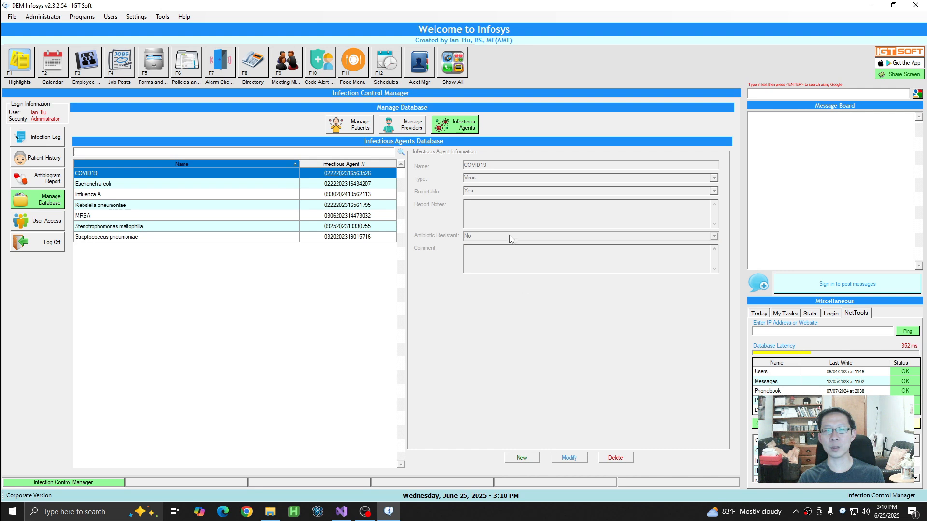
click(570, 457)
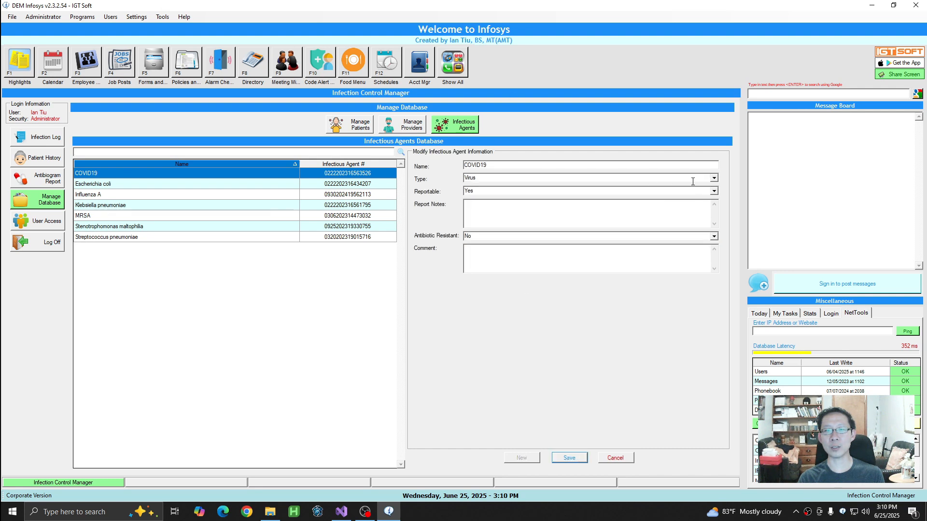
click(716, 181)
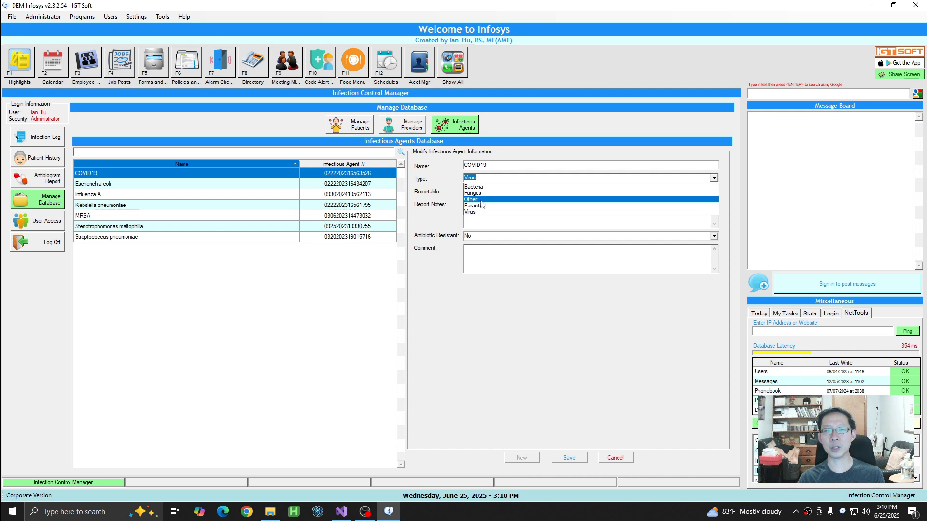
click(491, 212)
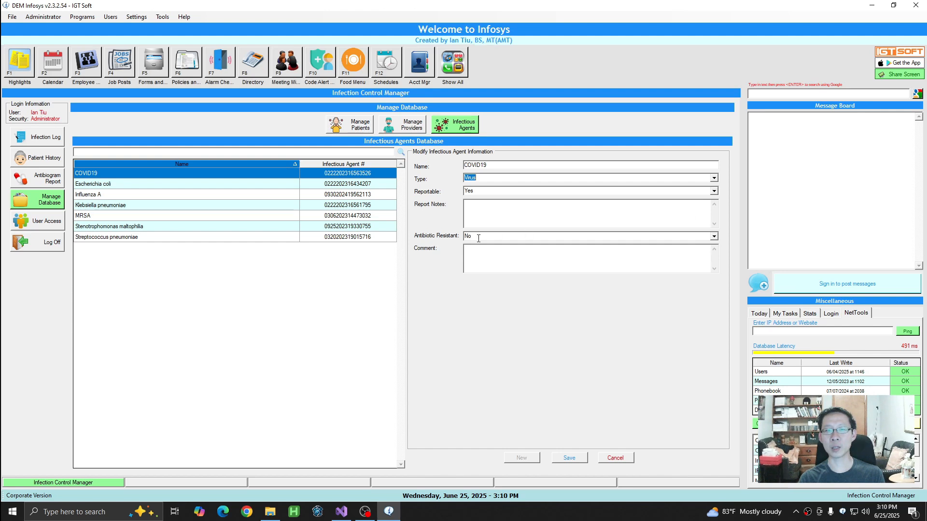
click(715, 237)
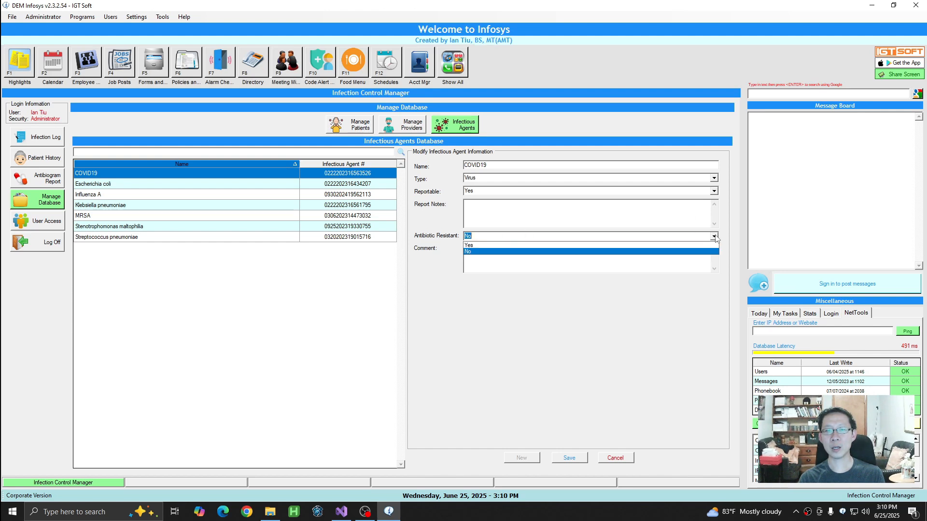
click(432, 293)
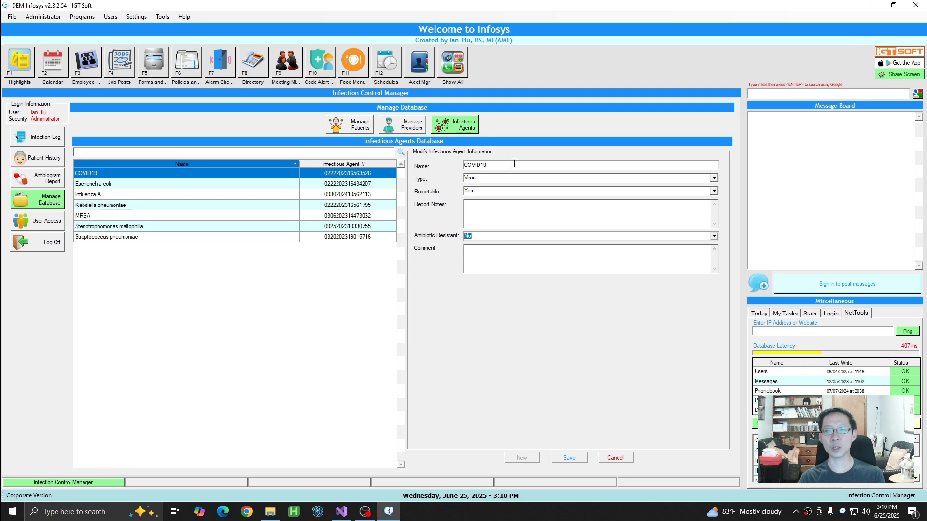
click(624, 457)
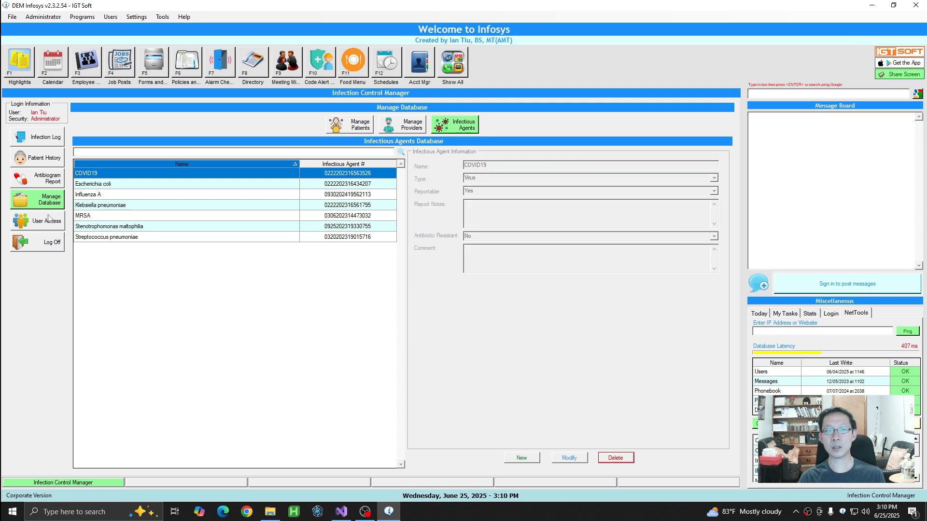
Review the authorized users and their roles for the infection control module, and return to the infection surveillance log
click(46, 223)
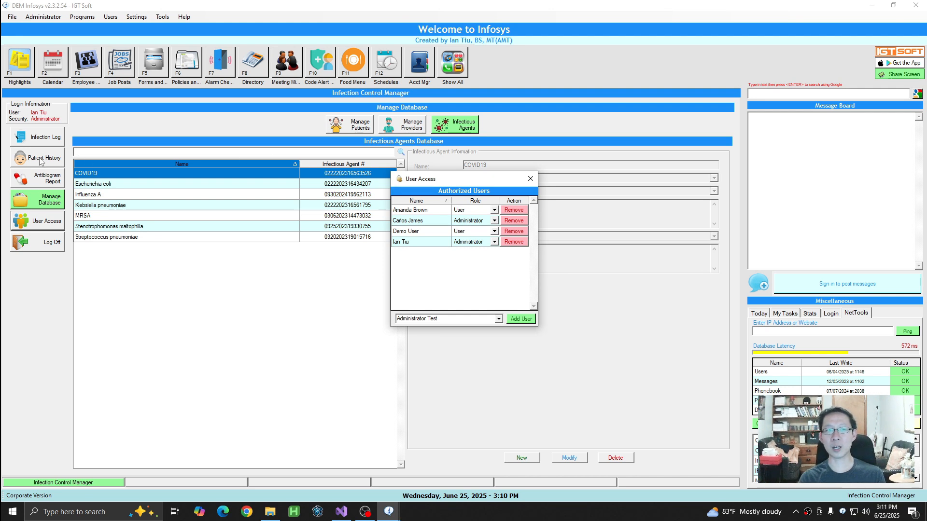
click(51, 140)
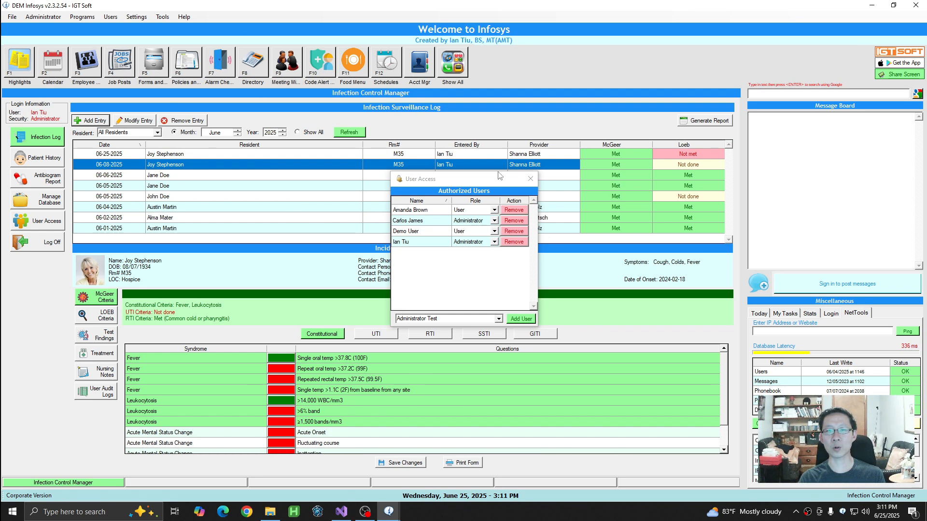
click(529, 180)
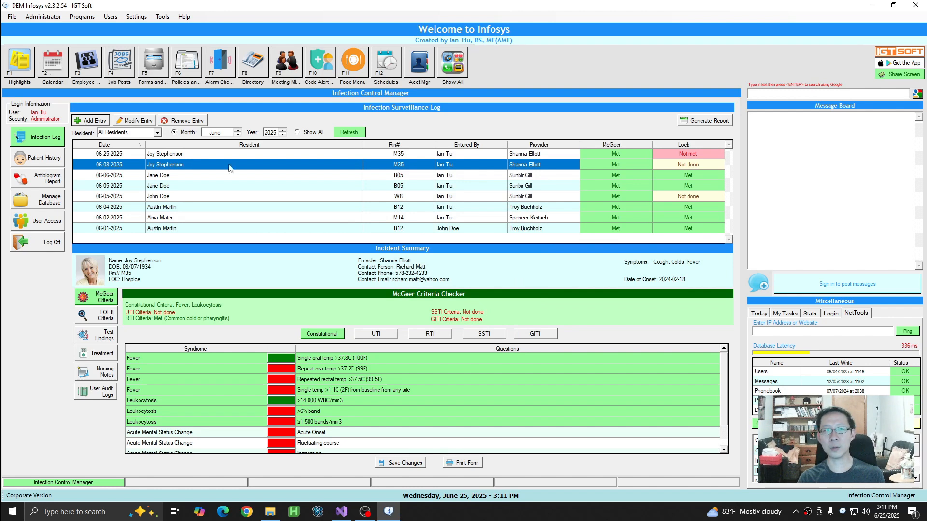
Generate an infection control summary report for 06/01/2025 to 06/25/2025, review it and close it
click(705, 121)
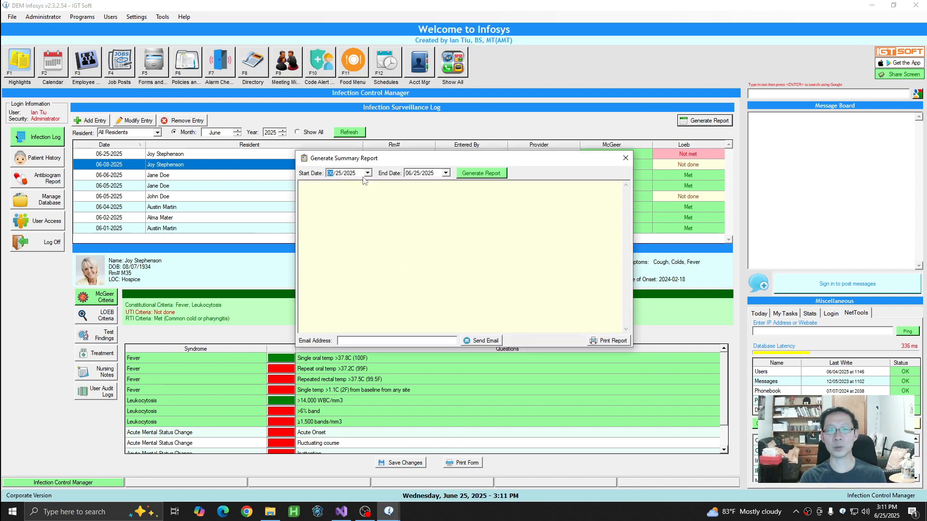
click(340, 173)
text(01)
click(481, 173)
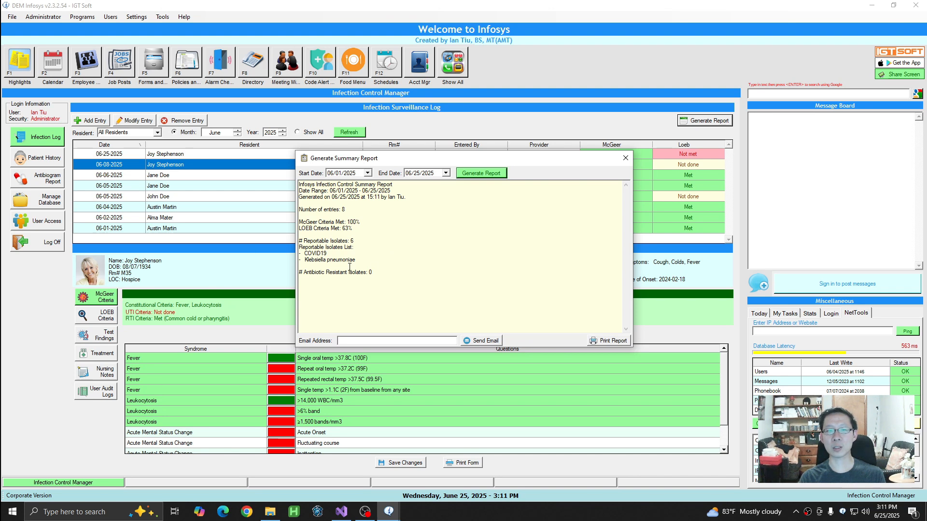
click(626, 159)
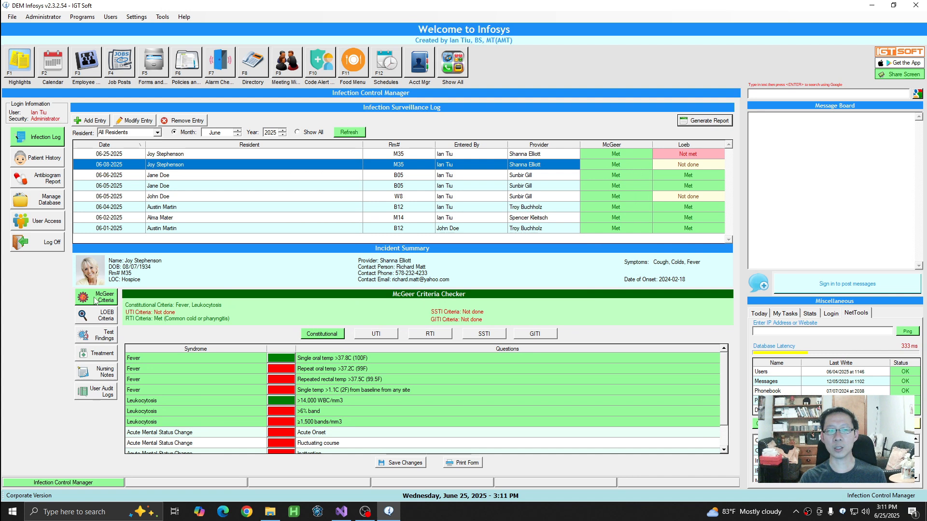
Print the McGeer criteria form of the 06-08-2025 incident to a PDF with the Bullzip PDF Printer and open it
click(467, 463)
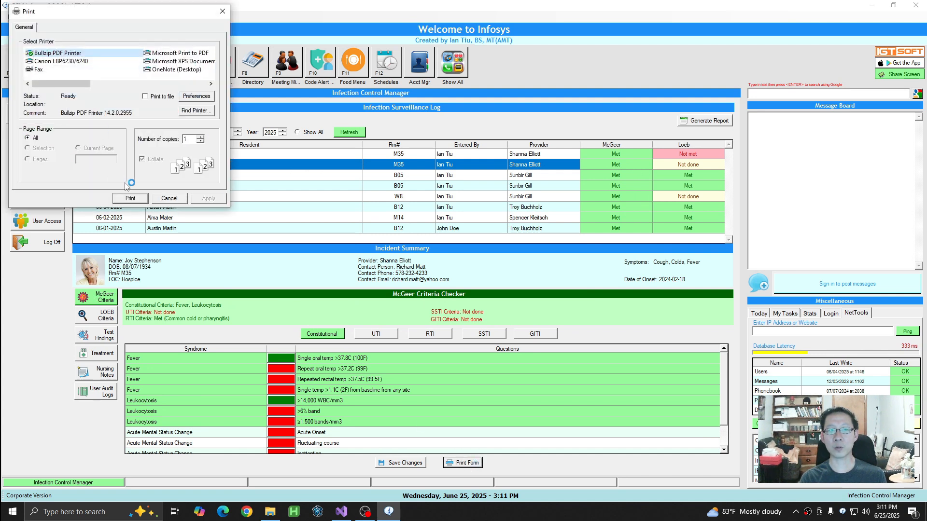
click(138, 199)
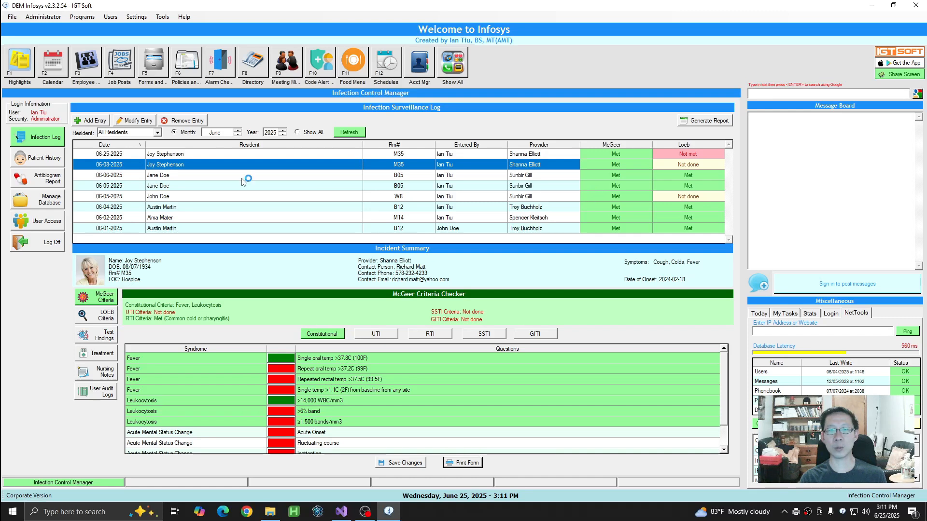
click(461, 376)
Examine the marked criteria for each infection type across the pages of the printed McGeer surveillance checklist
scroll(640, 339, up, 5)
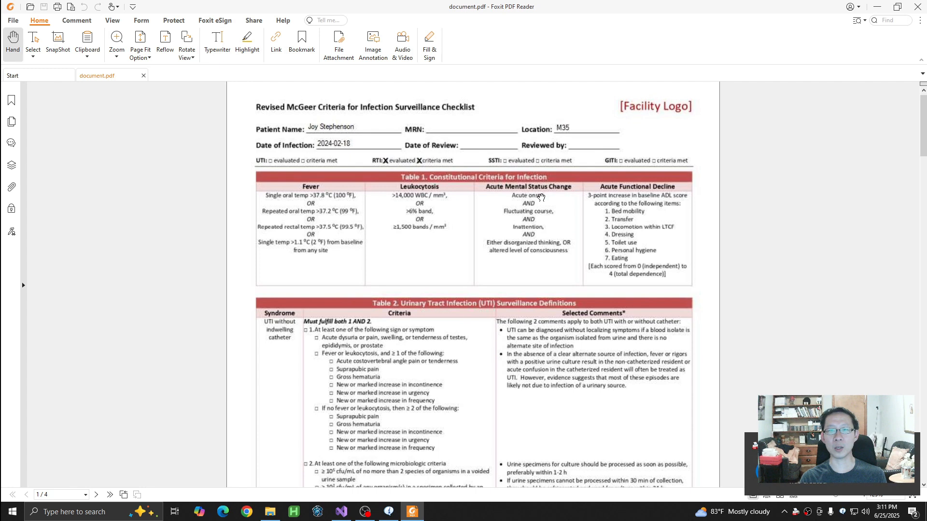
scroll(449, 129, down, 10)
scroll(550, 320, up, 10)
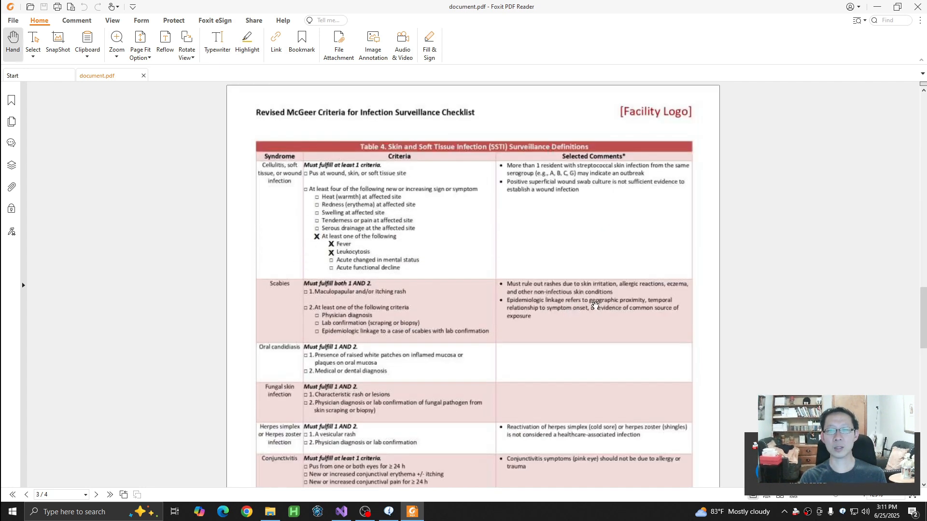
scroll(599, 303, down, 6)
scroll(599, 303, down, 3)
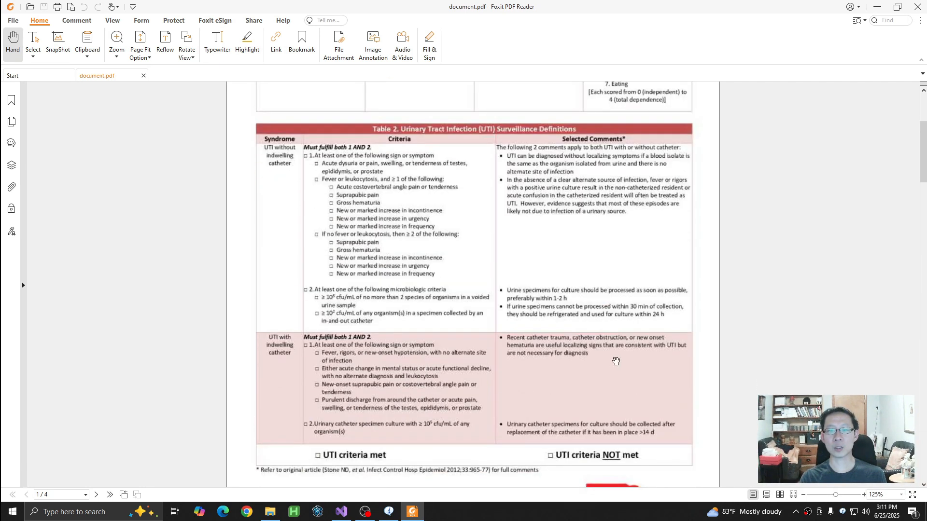
scroll(535, 276, up, 8)
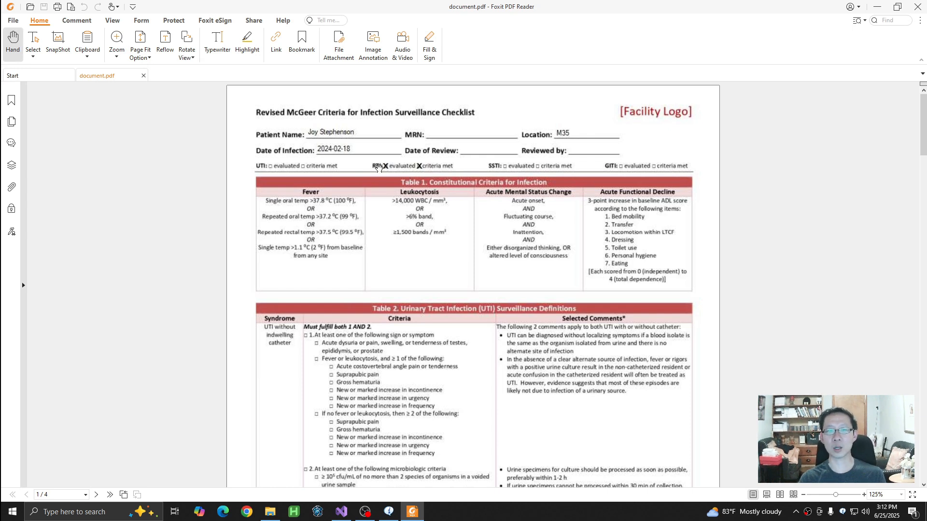
scroll(424, 168, down, 20)
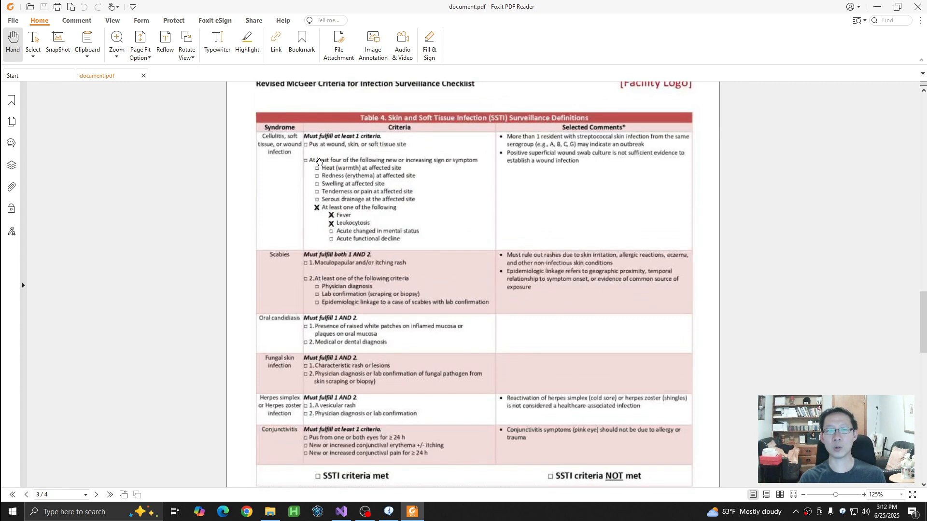
click(317, 207)
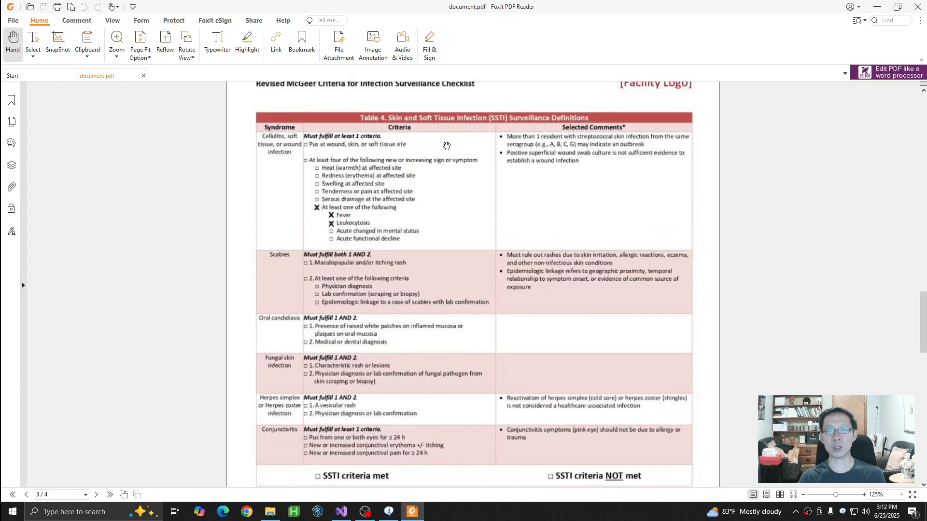
scroll(324, 321, down, 3)
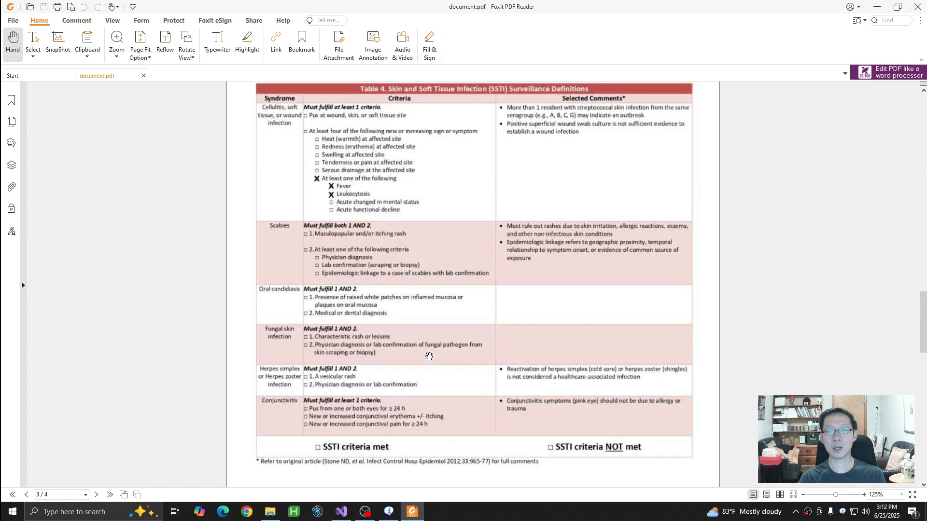
scroll(428, 353, up, 15)
scroll(472, 370, down, 5)
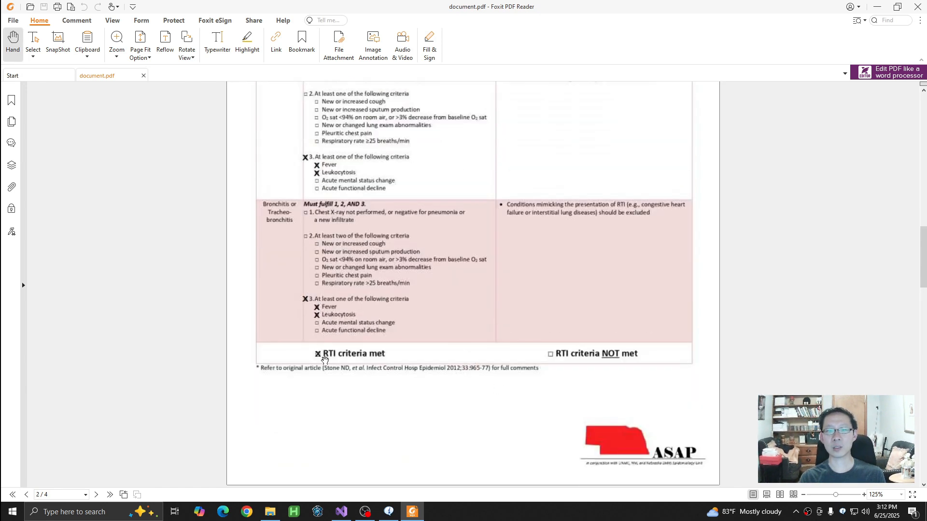